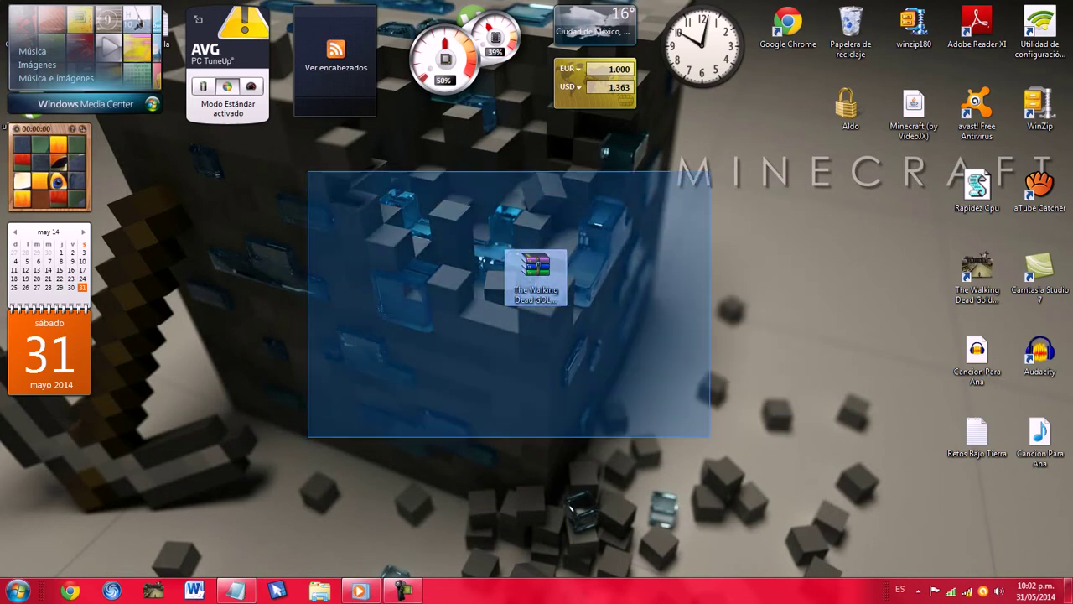
Copy the full 4shared download link from the untitled Notepad note
{"action": "left_click", "coordinate": [487, 253]}
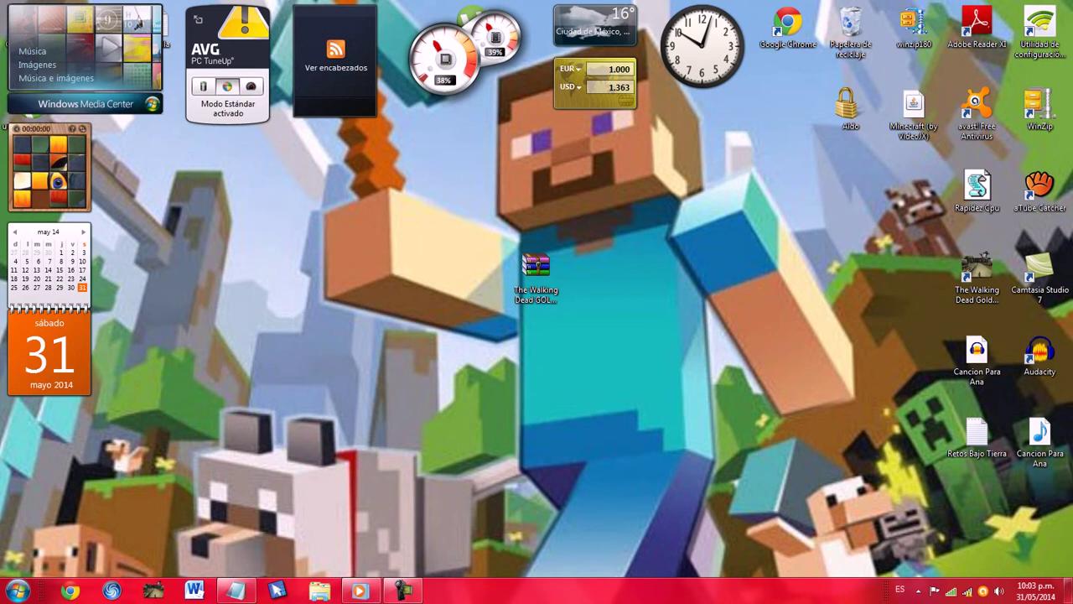
{"action": "left_click", "coordinate": [237, 591]}
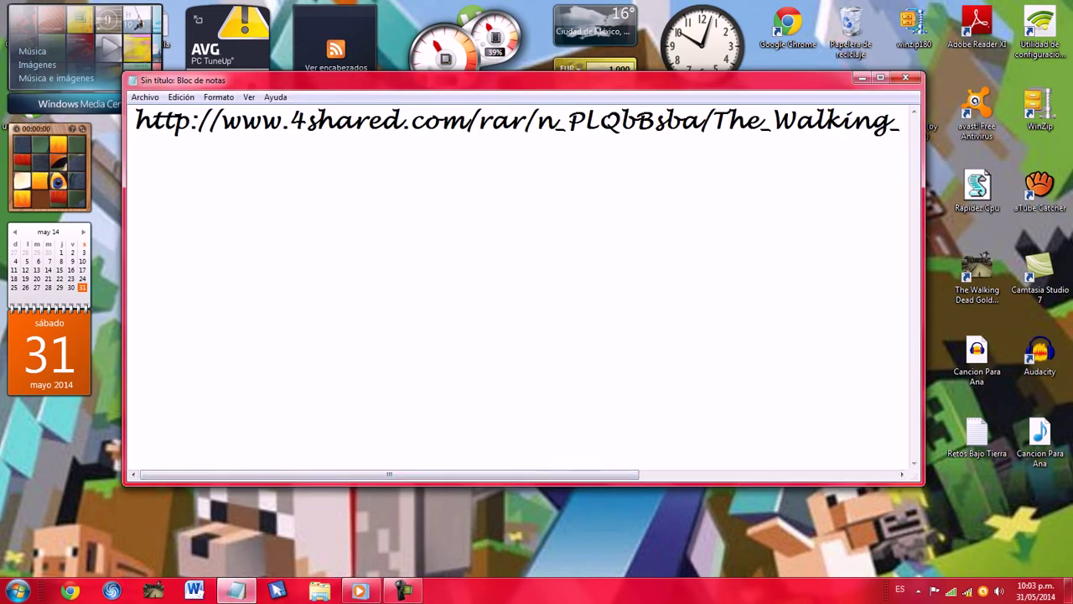
{"action": "left_click_drag", "start_coordinate": [135, 122], "coordinate": [899, 119]}
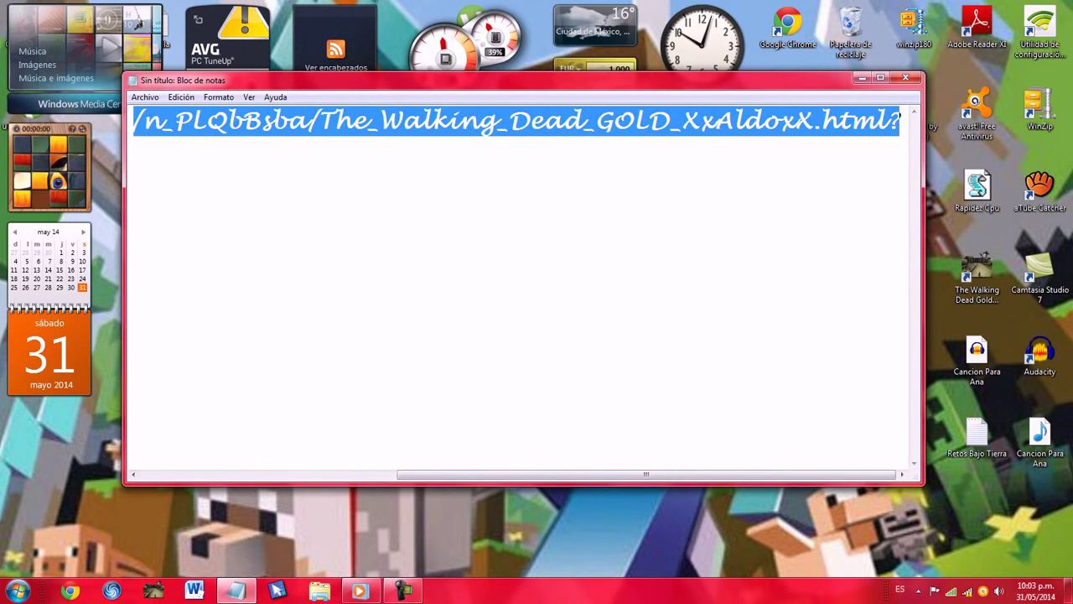
{"action": "right_click", "coordinate": [899, 119]}
{"action": "left_click", "coordinate": [889, 162]}
Switch to Chrome, load the copied 4shared link, and download the The Walking Dead GOLD XxAldoxX archive
{"action": "left_click", "coordinate": [862, 77]}
{"action": "right_click", "coordinate": [69, 592]}
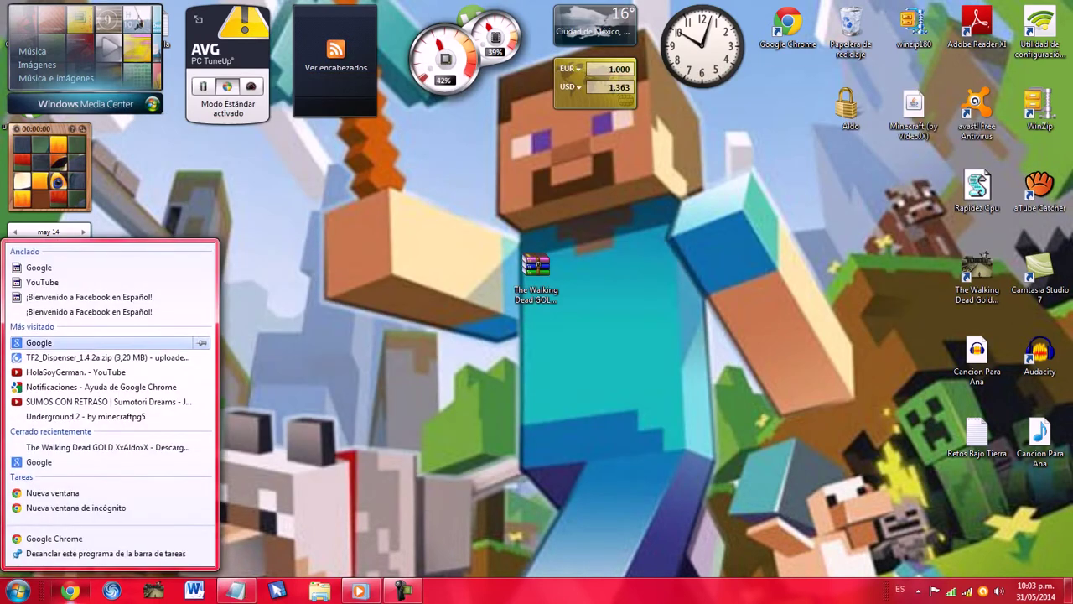
{"action": "left_click", "coordinate": [84, 281]}
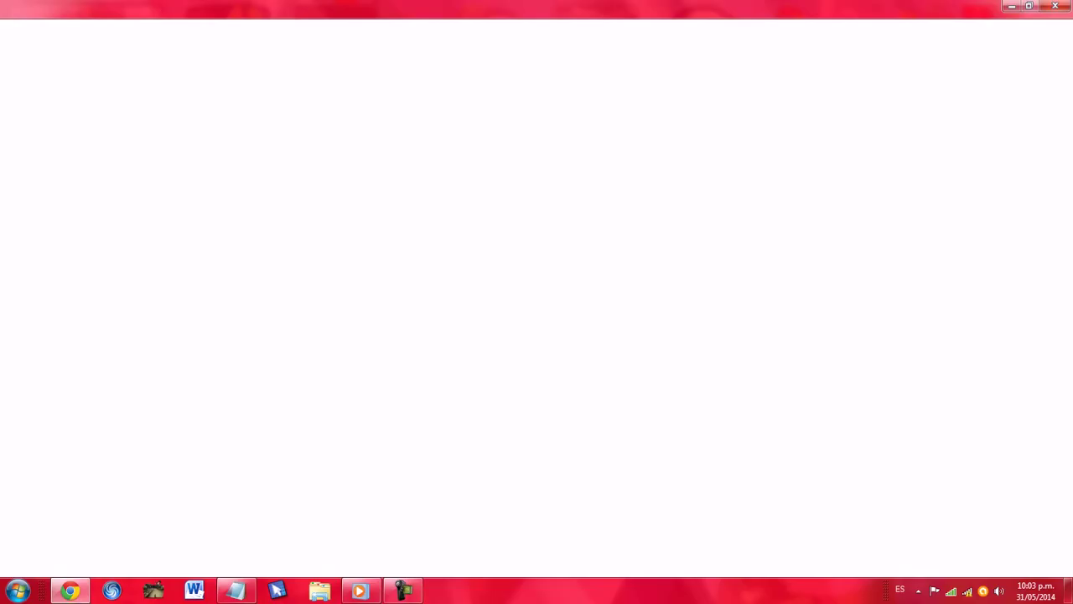
{"action": "right_click", "coordinate": [201, 29]}
{"action": "left_click", "coordinate": [230, 104]}
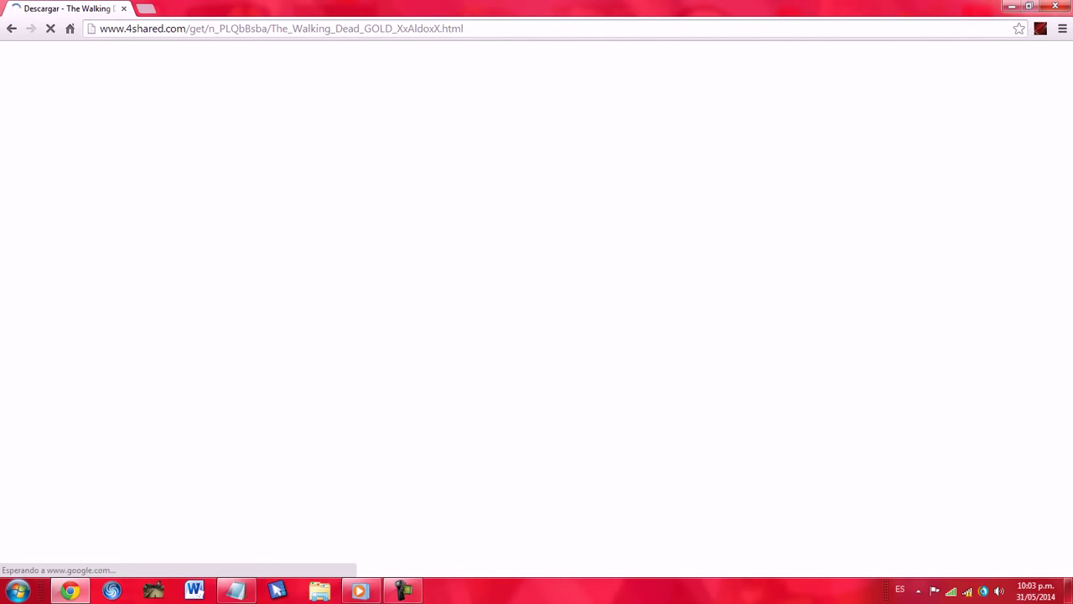
{"action": "left_click", "coordinate": [560, 374]}
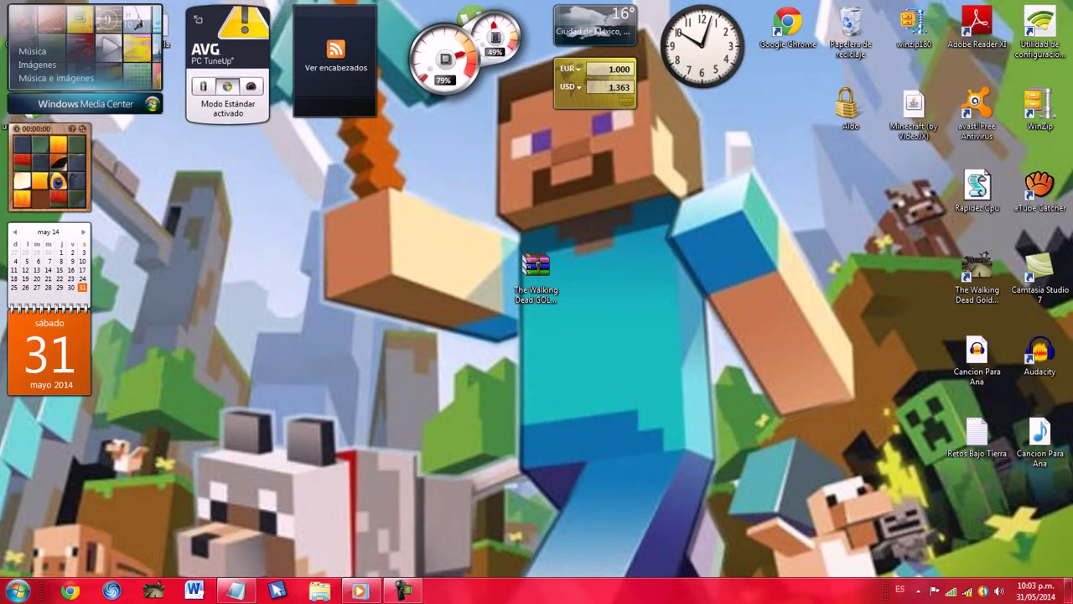
Check the The Walking Dead GOLD XxAldoxX archive in the Downloads folder and close the folder window
{"action": "left_click", "coordinate": [18, 591]}
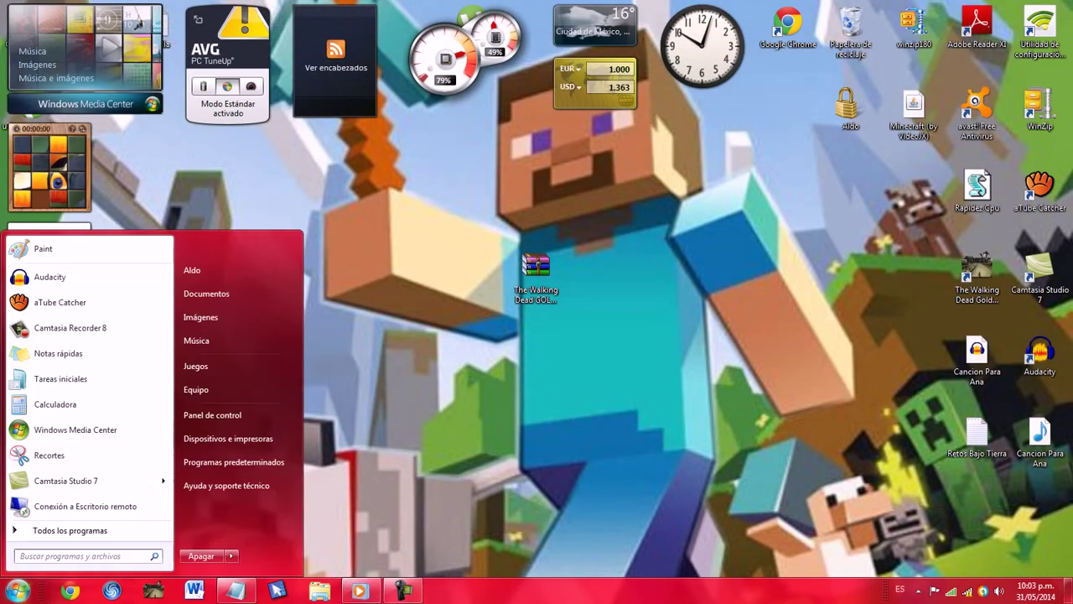
{"action": "left_click", "coordinate": [209, 269]}
{"action": "left_click", "coordinate": [335, 167]}
{"action": "mouse_move", "coordinate": [503, 315]}
{"action": "left_mouse_down"}
{"action": "mouse_move", "coordinate": [391, 330]}
{"action": "mouse_move", "coordinate": [449, 448]}
{"action": "left_mouse_up"}
{"action": "mouse_move", "coordinate": [508, 262]}
{"action": "left_mouse_down"}
{"action": "mouse_move", "coordinate": [428, 392]}
{"action": "mouse_move", "coordinate": [408, 403]}
{"action": "left_mouse_up"}
{"action": "mouse_move", "coordinate": [538, 289]}
{"action": "left_mouse_down"}
{"action": "mouse_move", "coordinate": [473, 299]}
{"action": "mouse_move", "coordinate": [403, 369]}
{"action": "left_mouse_up"}
{"action": "left_click", "coordinate": [925, 83]}
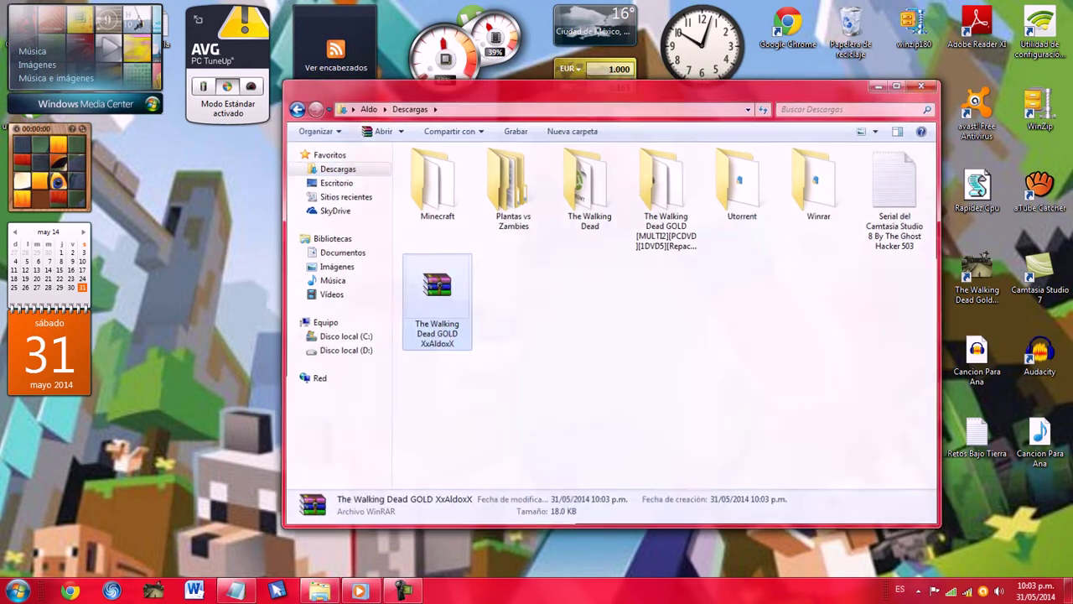
Extract the desktop archive The Walking Dead GOLD XxAldoxX into a folder of the same name and place that folder below the archive
{"action": "right_click", "coordinate": [542, 279]}
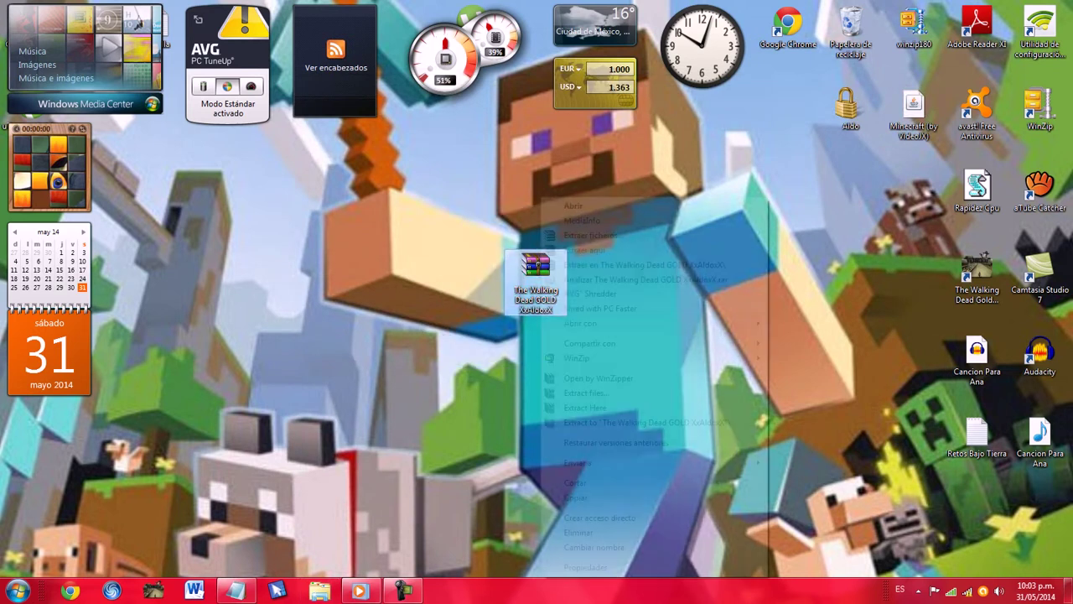
{"action": "left_click", "coordinate": [495, 289]}
{"action": "right_click", "coordinate": [546, 279]}
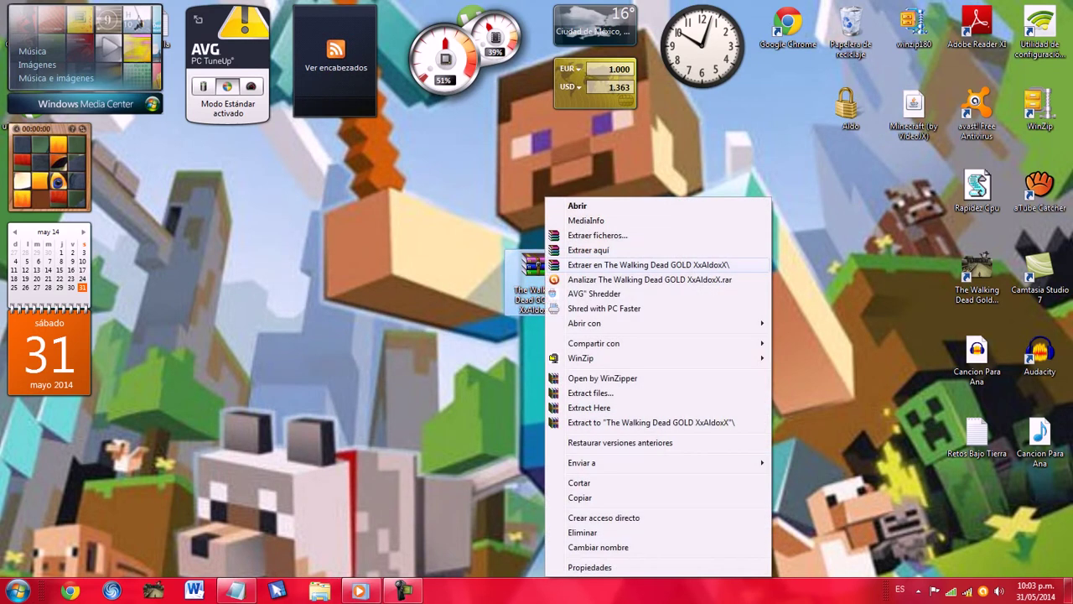
{"action": "left_click", "coordinate": [637, 264]}
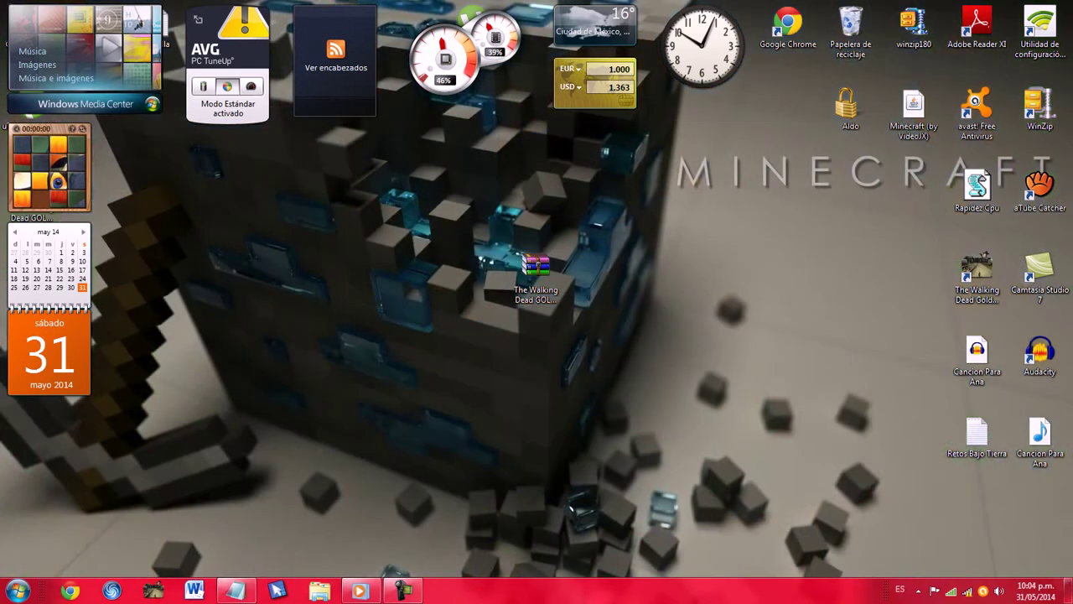
{"action": "mouse_move", "coordinate": [49, 344]}
{"action": "left_mouse_down"}
{"action": "mouse_move", "coordinate": [156, 342]}
{"action": "mouse_move", "coordinate": [49, 344]}
{"action": "left_mouse_up"}
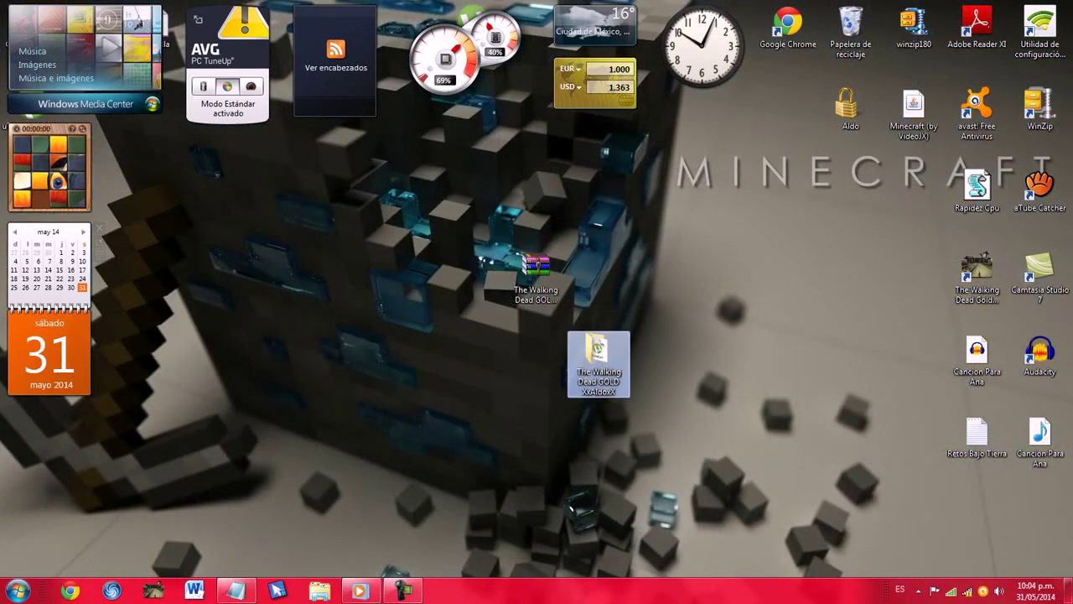
{"action": "left_click_drag", "start_coordinate": [666, 275], "coordinate": [570, 424]}
{"action": "left_click_drag", "start_coordinate": [693, 324], "coordinate": [448, 436]}
{"action": "left_click", "coordinate": [541, 441]}
{"action": "left_click_drag", "start_coordinate": [542, 441], "coordinate": [706, 327]}
Open the extracted The Walking Dead GOLD XxAldoxX folder and display its contents as large icons
{"action": "double_click", "coordinate": [599, 362]}
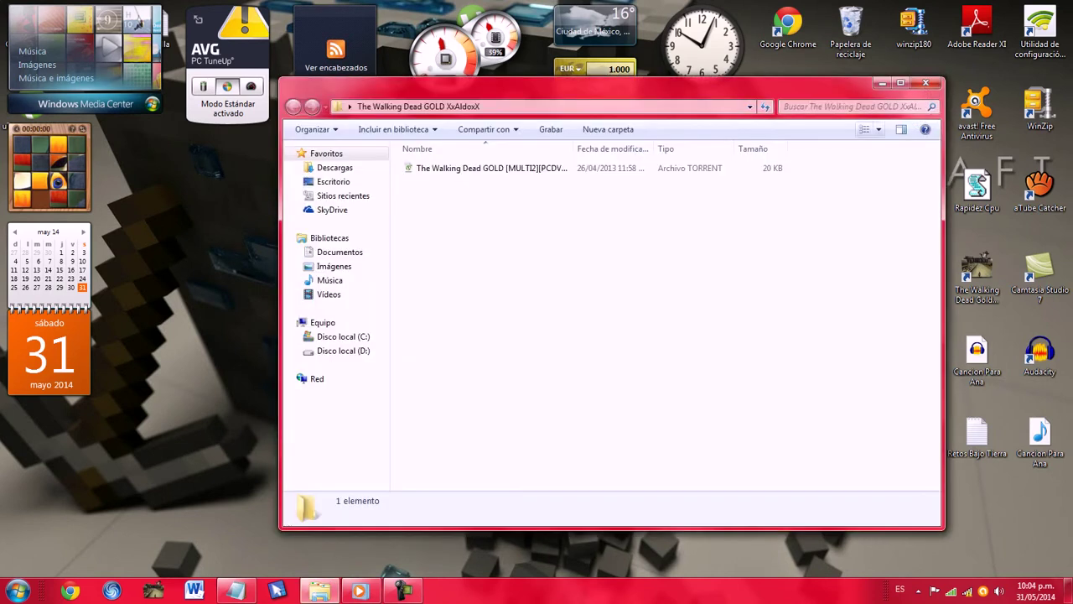
{"action": "left_click", "coordinate": [878, 129]}
{"action": "left_click", "coordinate": [939, 40]}
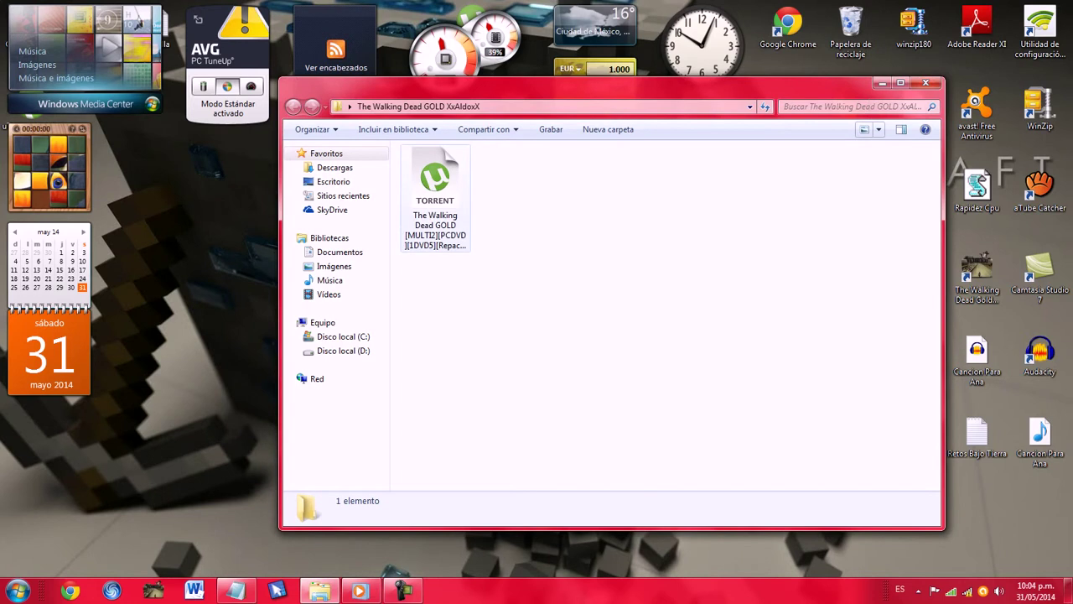
Open the torrent file in µTorrent, accept loading its trackers, and open the torrent's containing folder
{"action": "left_click", "coordinate": [435, 198]}
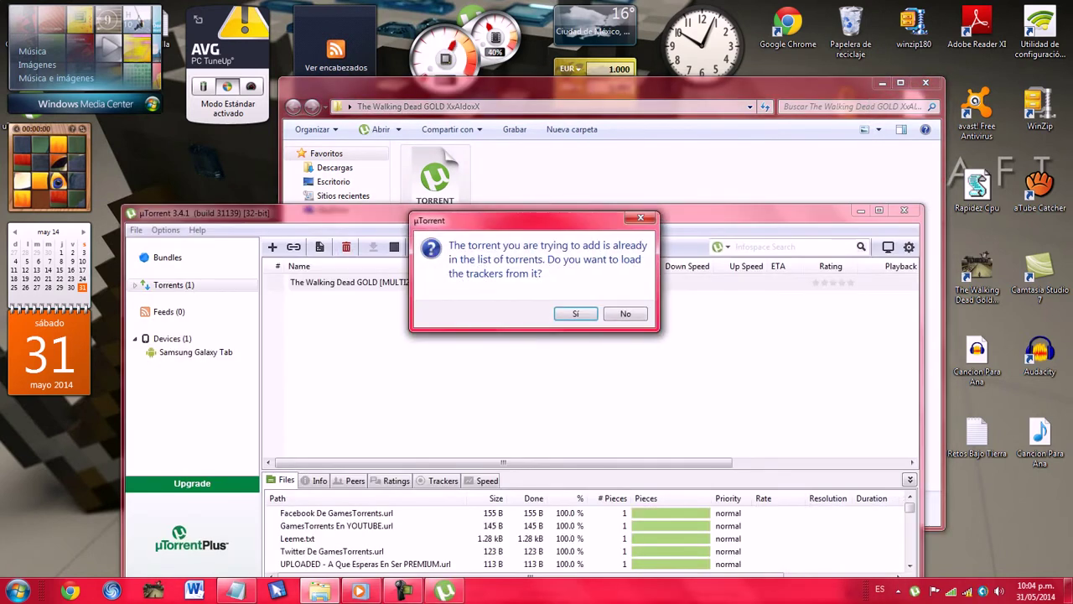
{"action": "key", "text": "Return"}
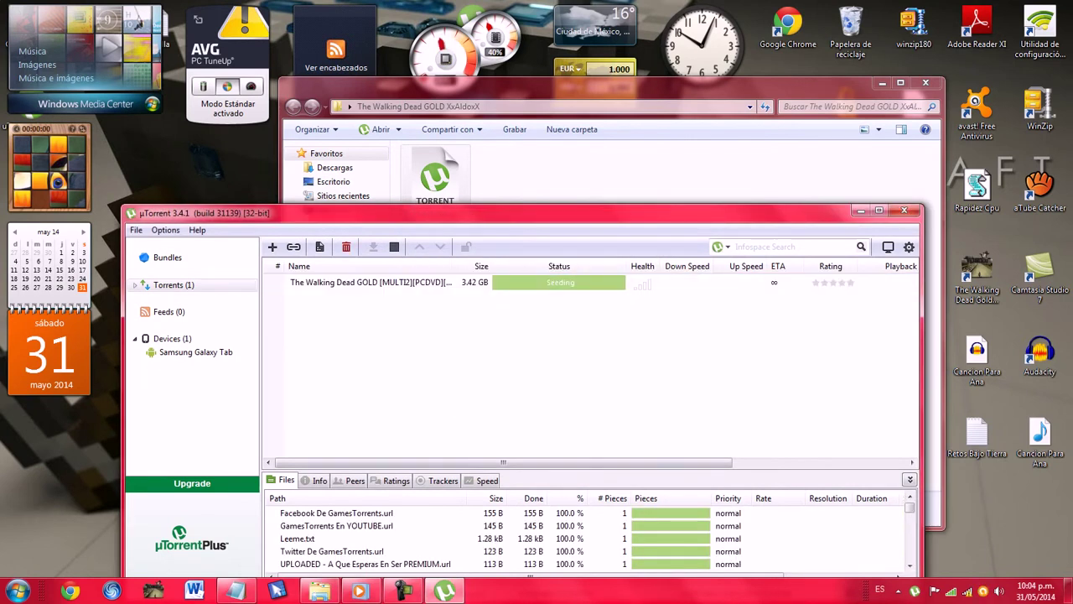
{"action": "right_click", "coordinate": [460, 282]}
{"action": "right_click", "coordinate": [442, 283]}
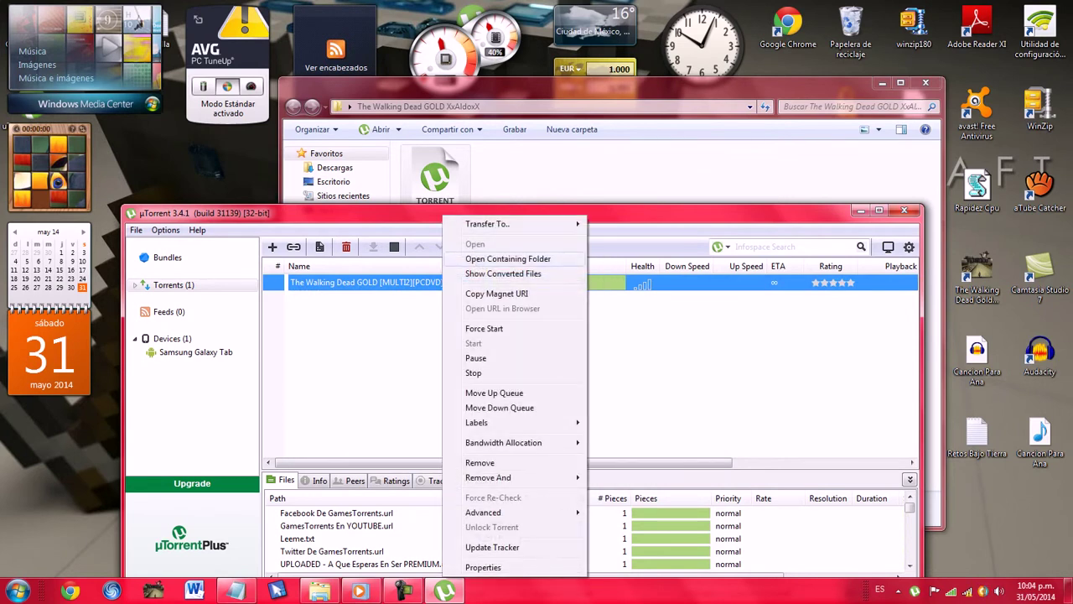
{"action": "left_click", "coordinate": [508, 259]}
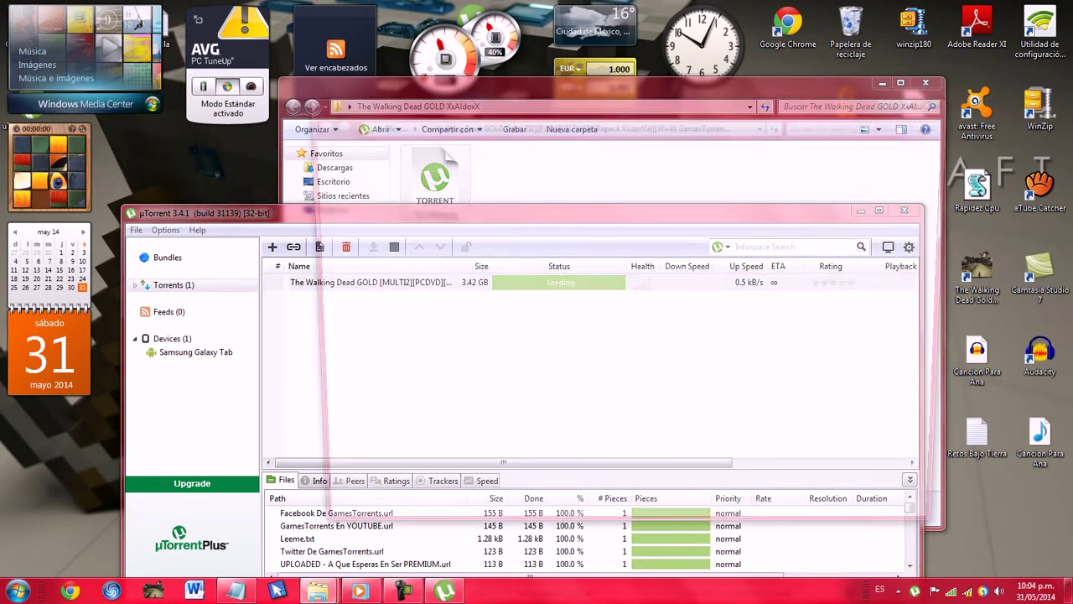
Look through the downloaded torrent folder, including the val-twdeadGOLD subfolder and WinRAR archive parts
{"action": "scroll", "coordinate": [632, 255], "scroll_direction": "down", "scroll_amount": 6}
{"action": "scroll", "coordinate": [632, 253], "scroll_direction": "up", "scroll_amount": 6}
{"action": "left_click", "coordinate": [464, 185]}
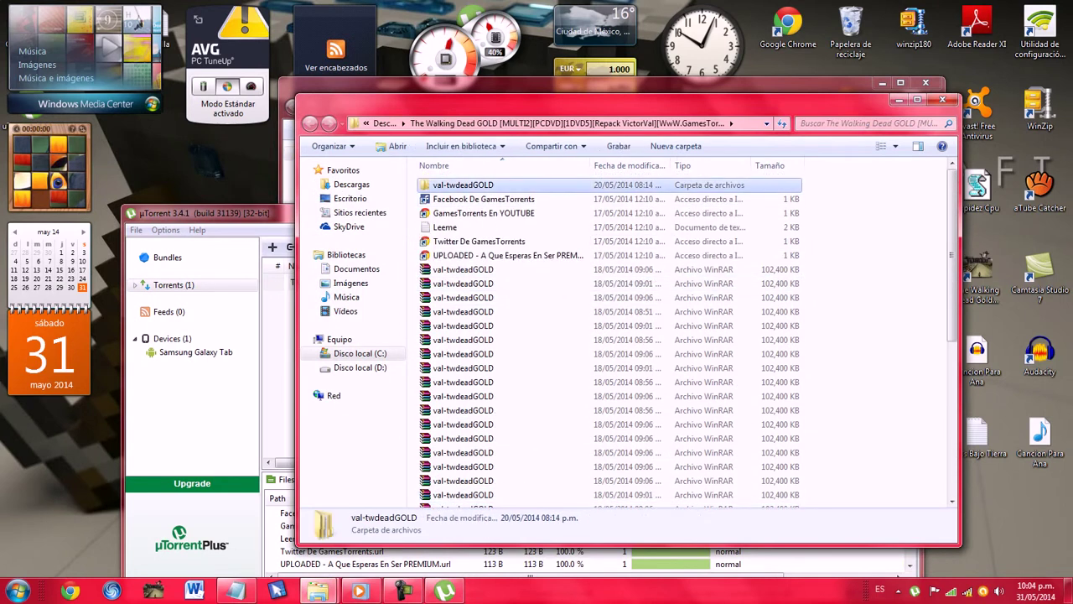
{"action": "left_click_drag", "start_coordinate": [841, 250], "coordinate": [587, 506]}
{"action": "scroll", "coordinate": [687, 335], "scroll_direction": "up", "scroll_amount": 1}
{"action": "left_click", "coordinate": [852, 318]}
{"action": "left_click_drag", "start_coordinate": [808, 200], "coordinate": [859, 337]}
{"action": "scroll", "coordinate": [855, 331], "scroll_direction": "up", "scroll_amount": 7}
Open the Leeme text file to view the game's description and close it
{"action": "double_click", "coordinate": [446, 227]}
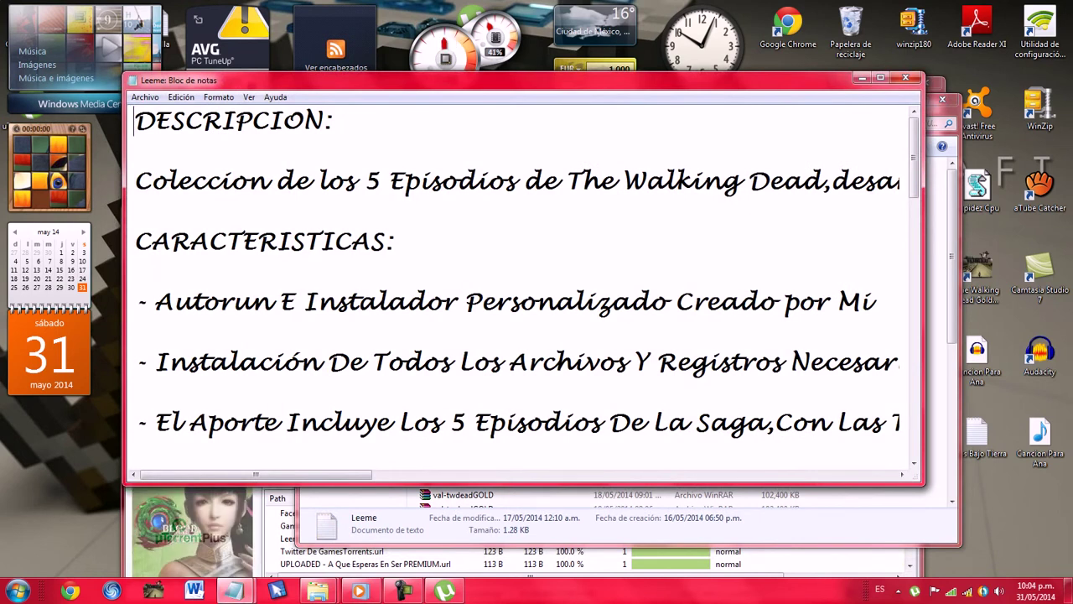
{"action": "left_click", "coordinate": [906, 77]}
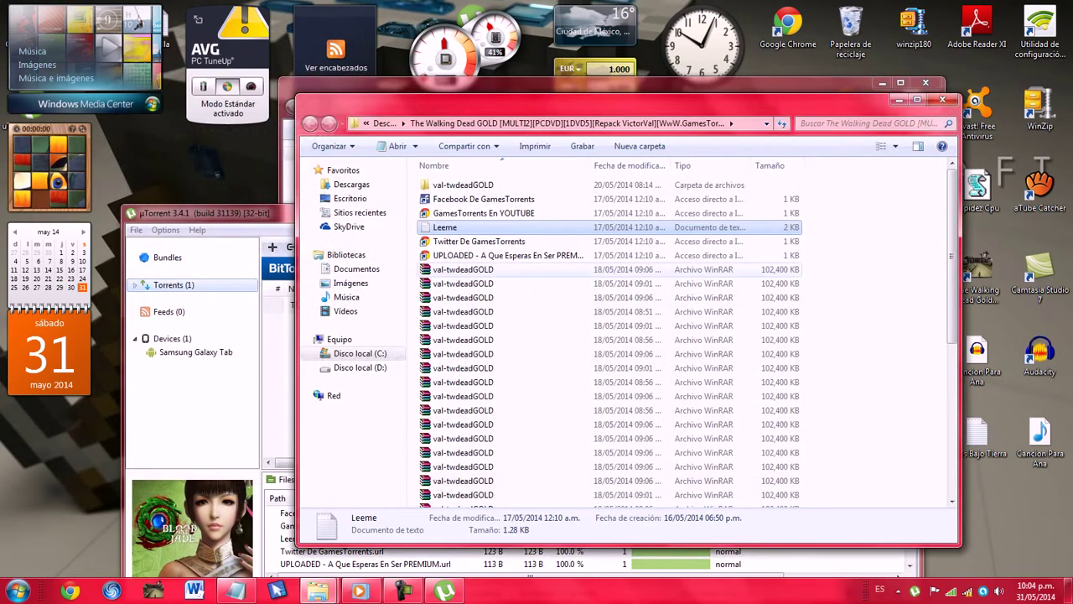
{"action": "left_click_drag", "start_coordinate": [844, 265], "coordinate": [817, 172]}
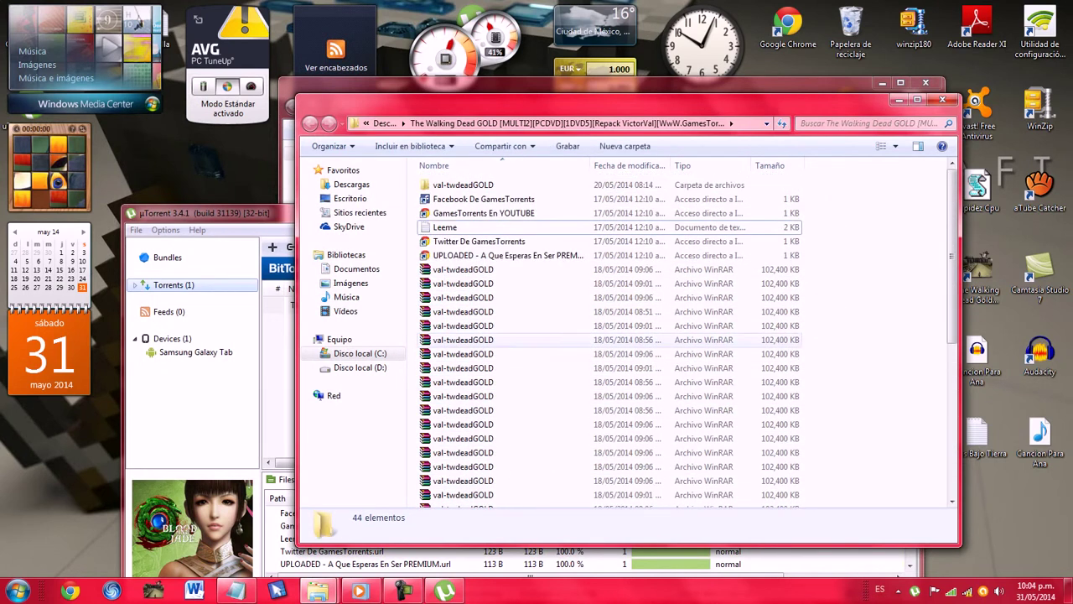
View the extraction options for the first val-twdeadGOLD archive part without extracting it
{"action": "left_click", "coordinate": [469, 270]}
{"action": "right_click", "coordinate": [472, 269]}
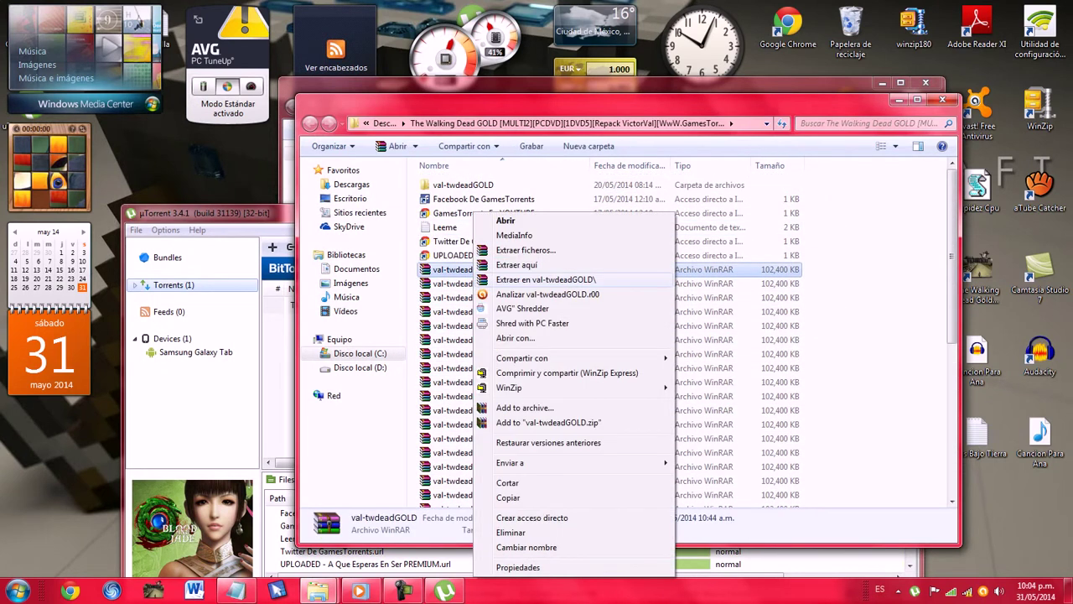
{"action": "left_click", "coordinate": [838, 265]}
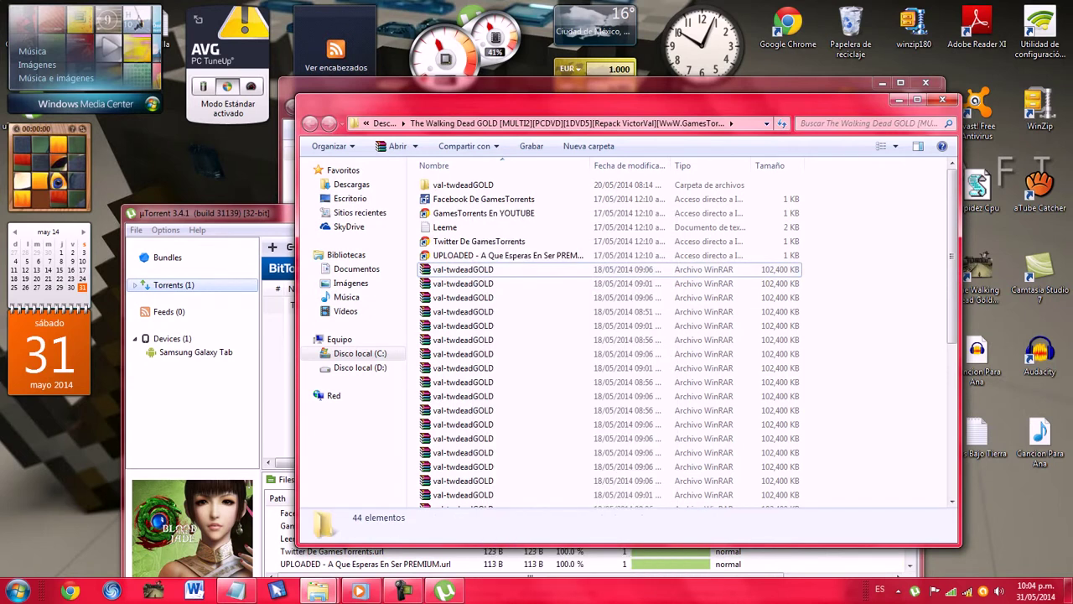
Open the nested val-twdeadGOLD folders and view the extraction options for the The Walking Dead GOLD Repack VictorVal disc image
{"action": "double_click", "coordinate": [470, 185]}
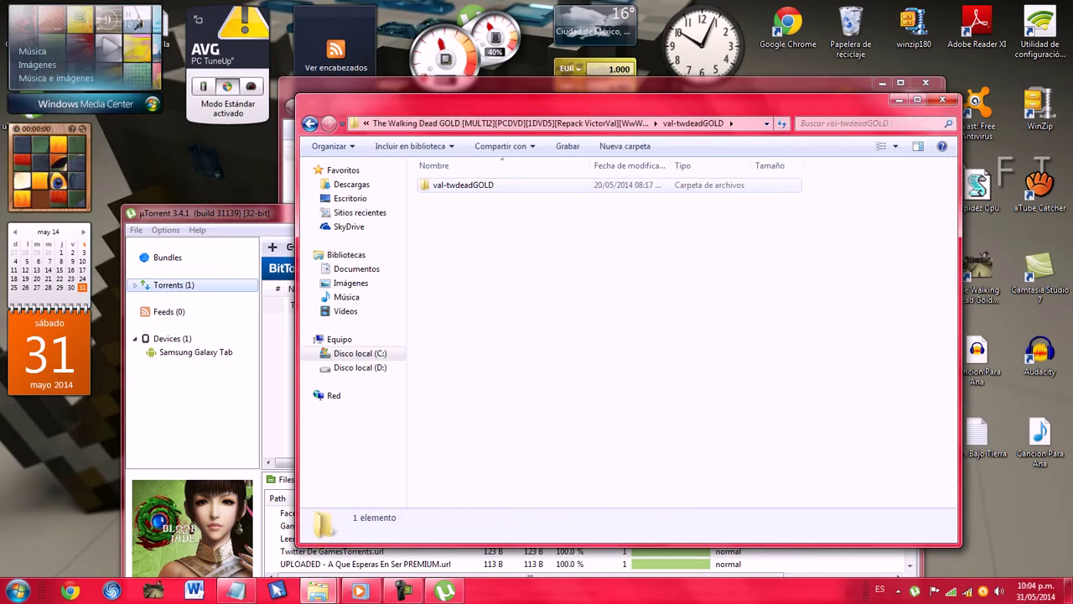
{"action": "double_click", "coordinate": [463, 185]}
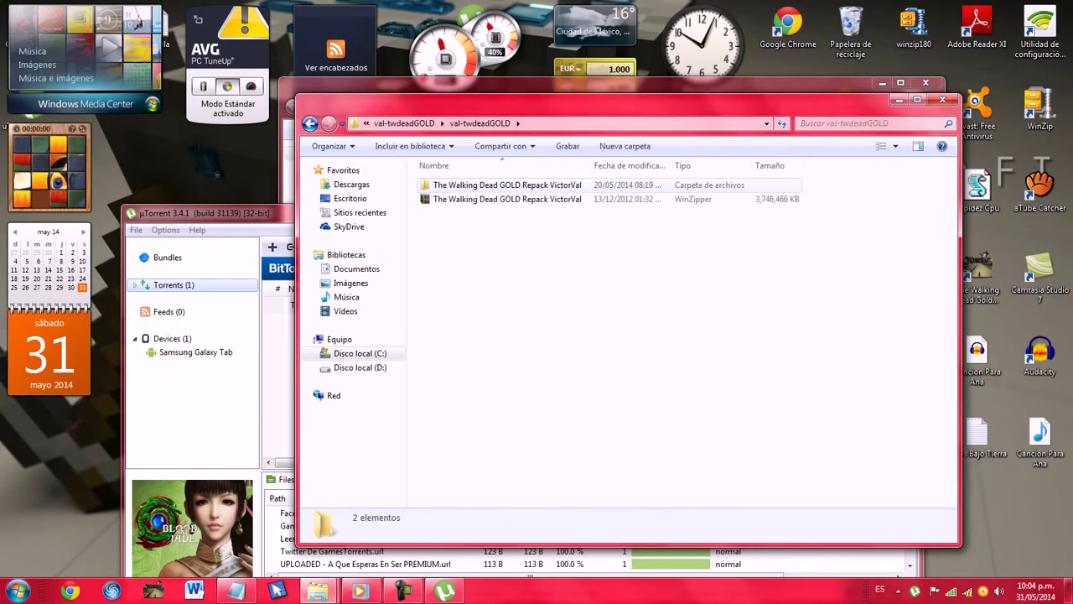
{"action": "left_click", "coordinate": [464, 199]}
{"action": "right_click", "coordinate": [463, 199]}
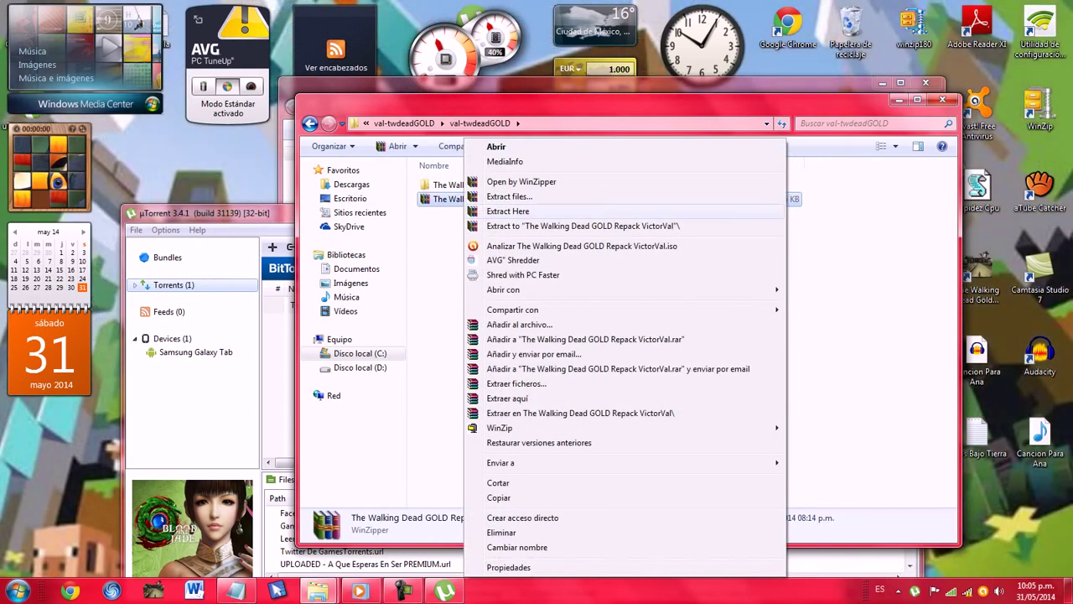
{"action": "left_click", "coordinate": [445, 239]}
Open the The Walking Dead GOLD Repack VictorVal folder and try to run Autorun_By_VictorVal as administrator
{"action": "double_click", "coordinate": [464, 185]}
{"action": "left_click_drag", "start_coordinate": [524, 409], "coordinate": [603, 370]}
{"action": "left_click_drag", "start_coordinate": [850, 366], "coordinate": [465, 424]}
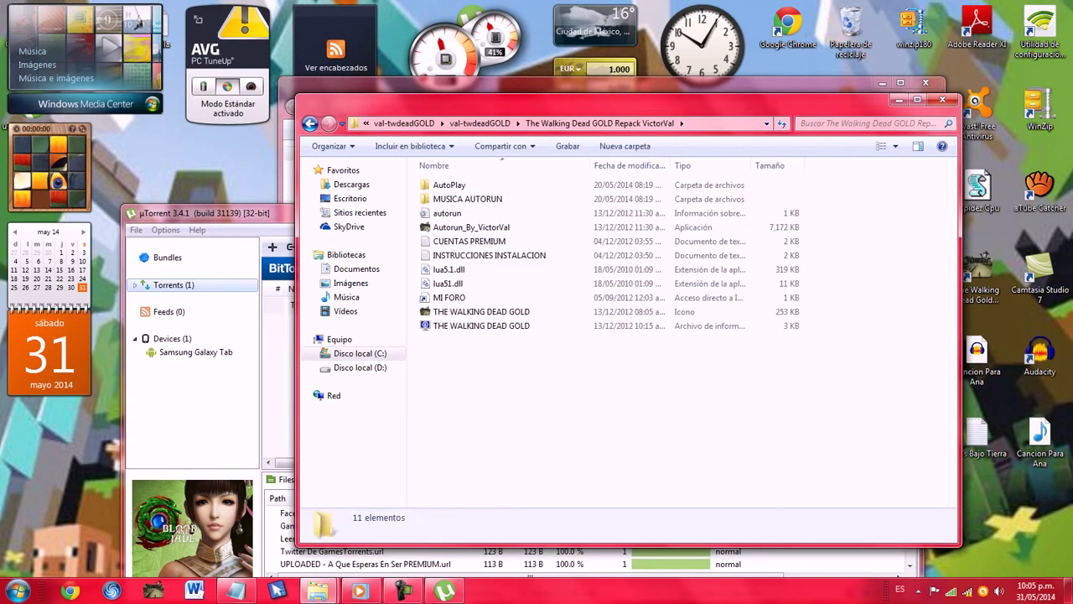
{"action": "right_click", "coordinate": [462, 226]}
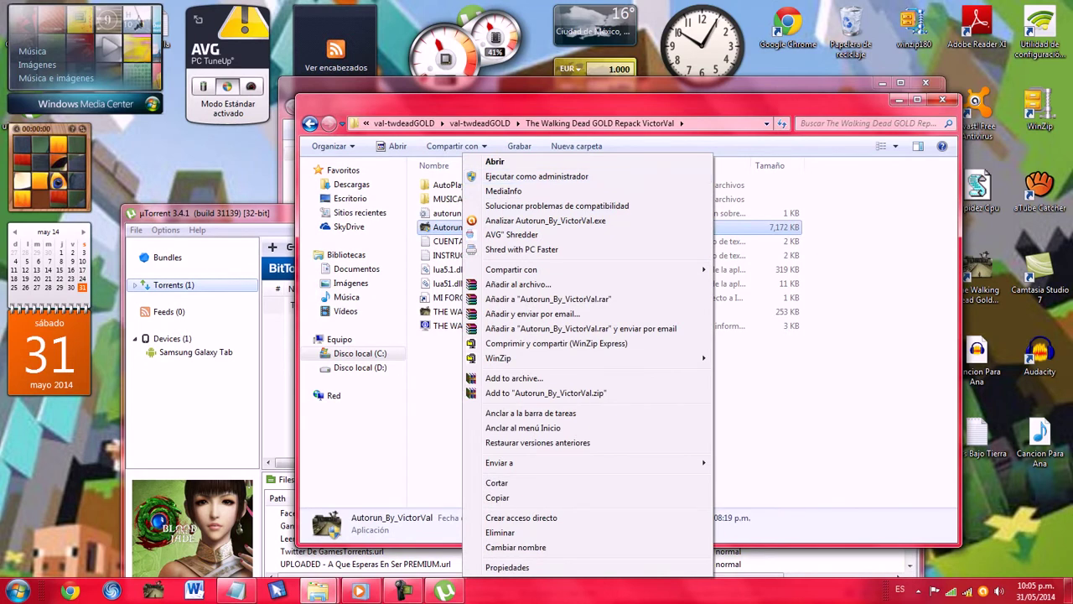
{"action": "left_click", "coordinate": [537, 176]}
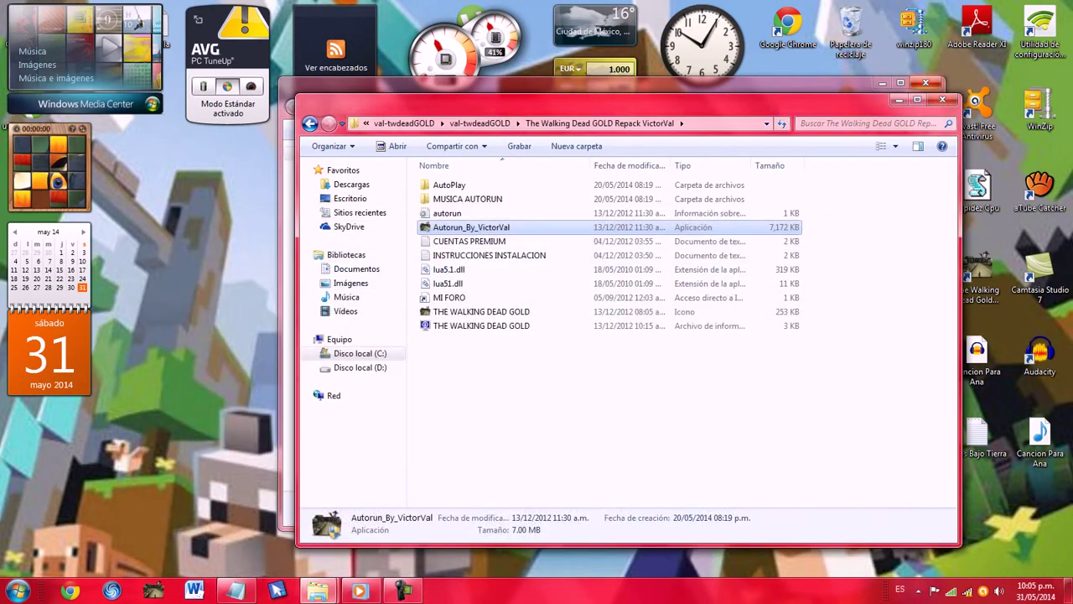
Close the background folder window and launch the Autorun_By_VictorVal application
{"action": "mouse_move", "coordinate": [861, 83]}
{"action": "left_mouse_down"}
{"action": "mouse_move", "coordinate": [865, 66]}
{"action": "mouse_move", "coordinate": [861, 83]}
{"action": "left_mouse_up"}
{"action": "left_click", "coordinate": [926, 82]}
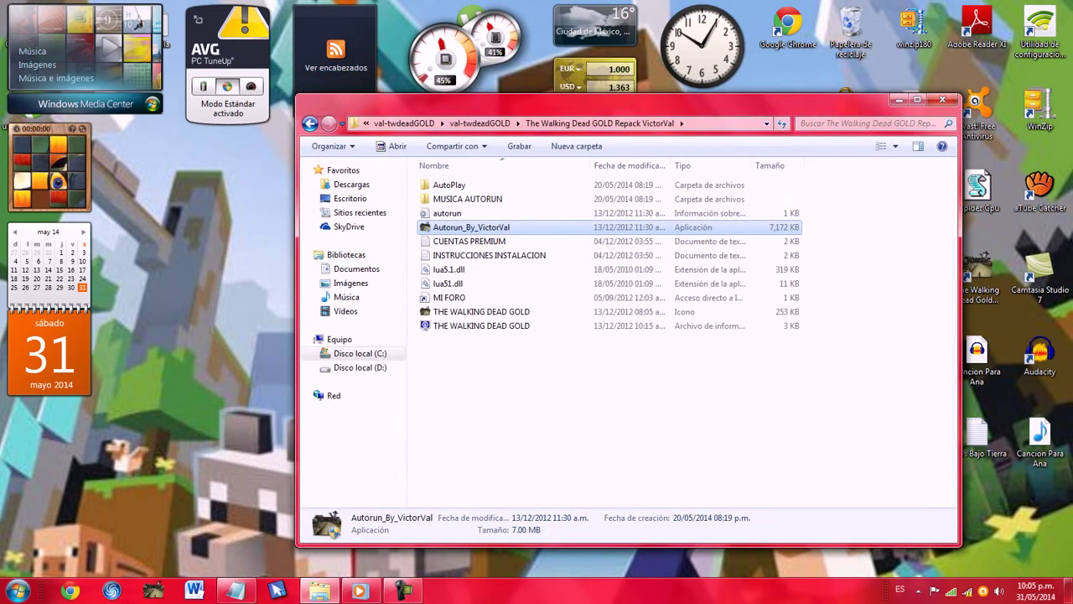
{"action": "right_click", "coordinate": [463, 228]}
{"action": "left_click", "coordinate": [495, 161]}
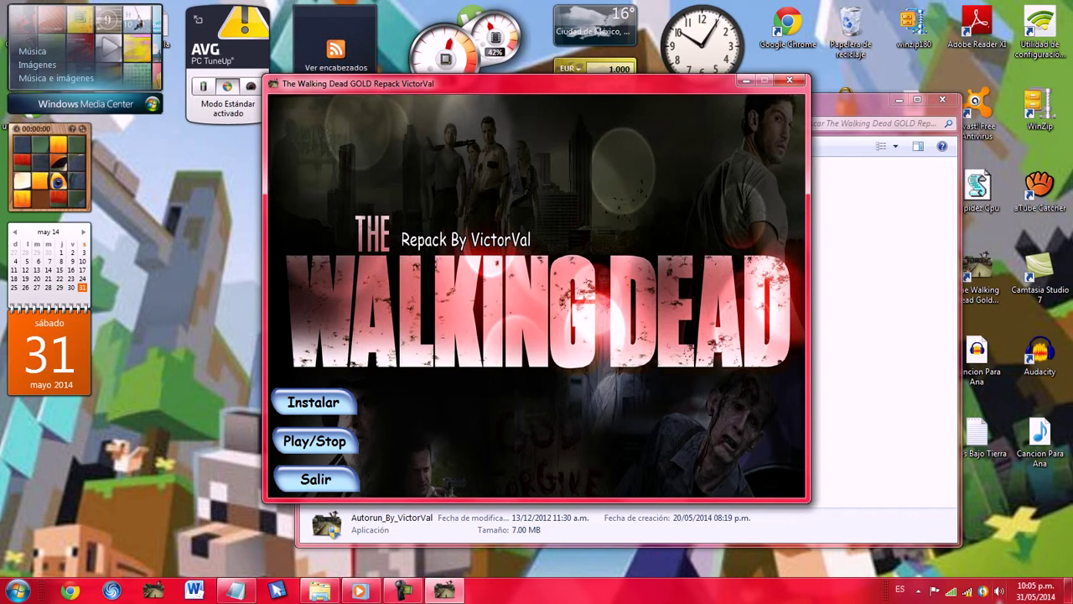
Adjust the system's headphone volume while the autorun music plays
{"action": "left_click", "coordinate": [999, 591]}
{"action": "left_click", "coordinate": [997, 480]}
{"action": "left_click", "coordinate": [997, 480]}
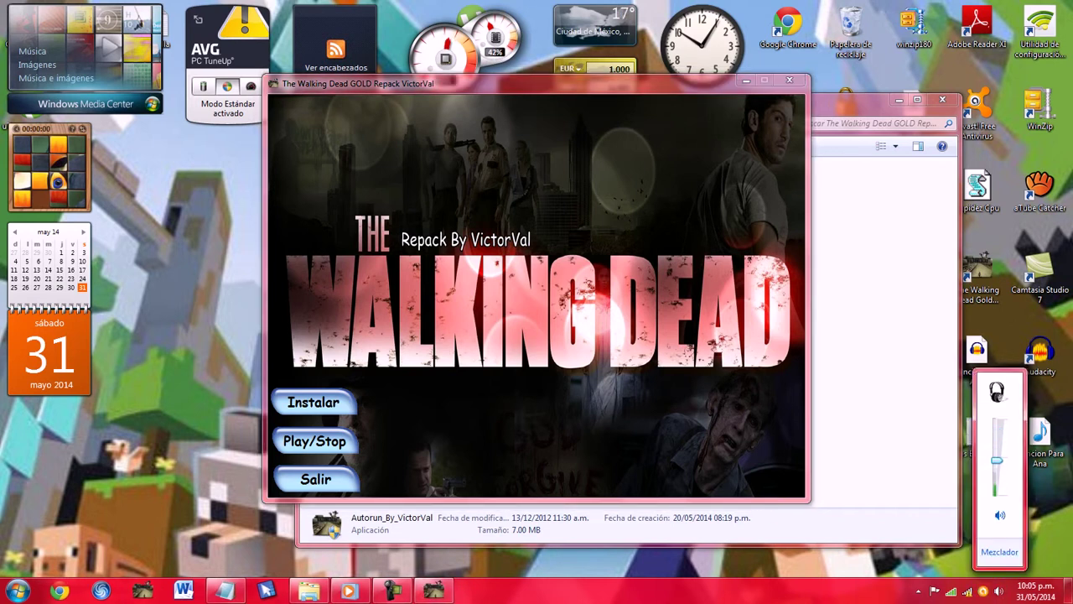
{"action": "left_click_drag", "start_coordinate": [997, 461], "coordinate": [997, 452]}
{"action": "scroll", "coordinate": [996, 461], "scroll_direction": "up", "scroll_amount": 5}
Start the The Walking Dead Gold Repack installation wizard
{"action": "left_click", "coordinate": [587, 335]}
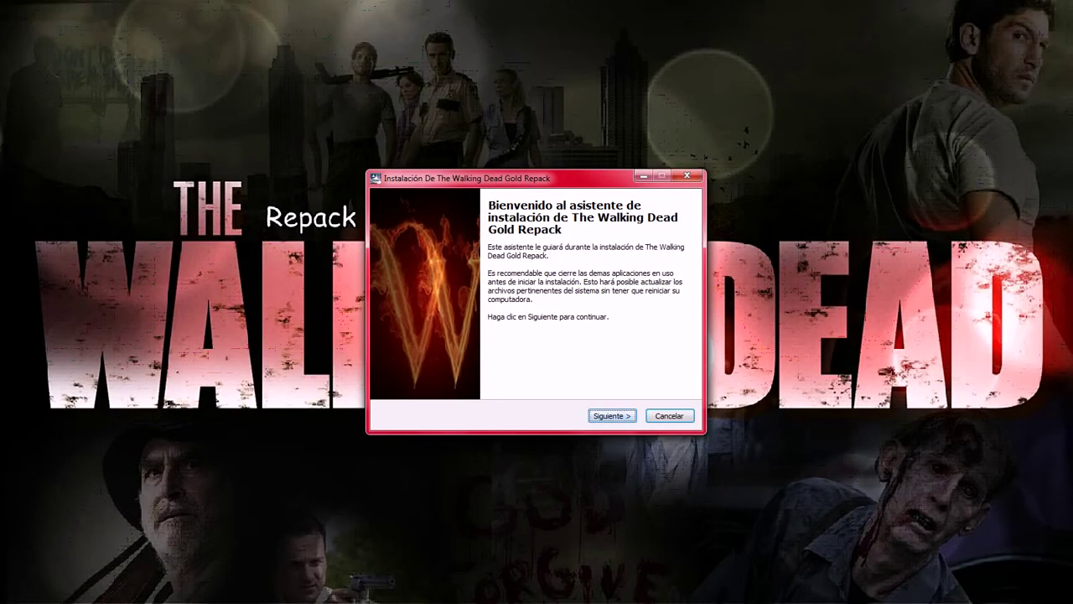
Run the setup wizard with the default destination folder and a desktop icon, and start installing the game
{"action": "left_click", "coordinate": [612, 416]}
{"action": "key", "text": "Return"}
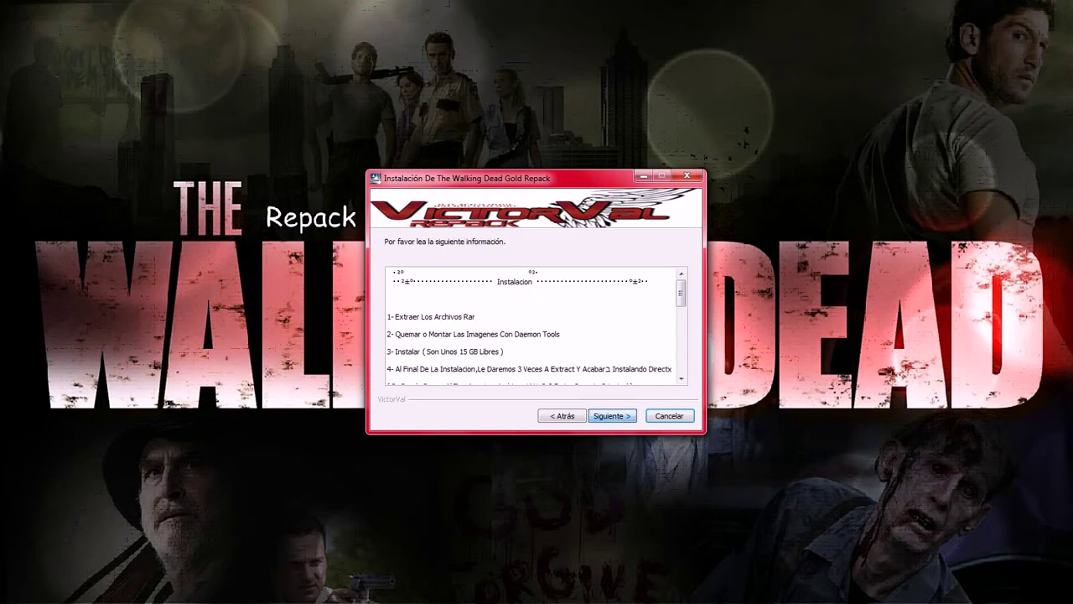
{"action": "key", "text": "Return"}
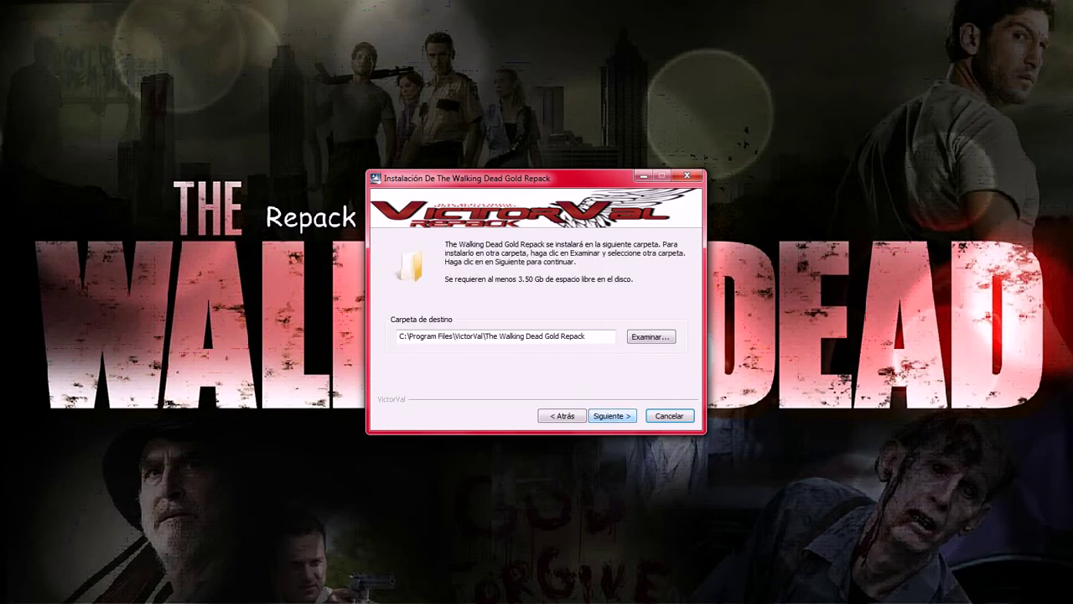
{"action": "key", "text": "Return"}
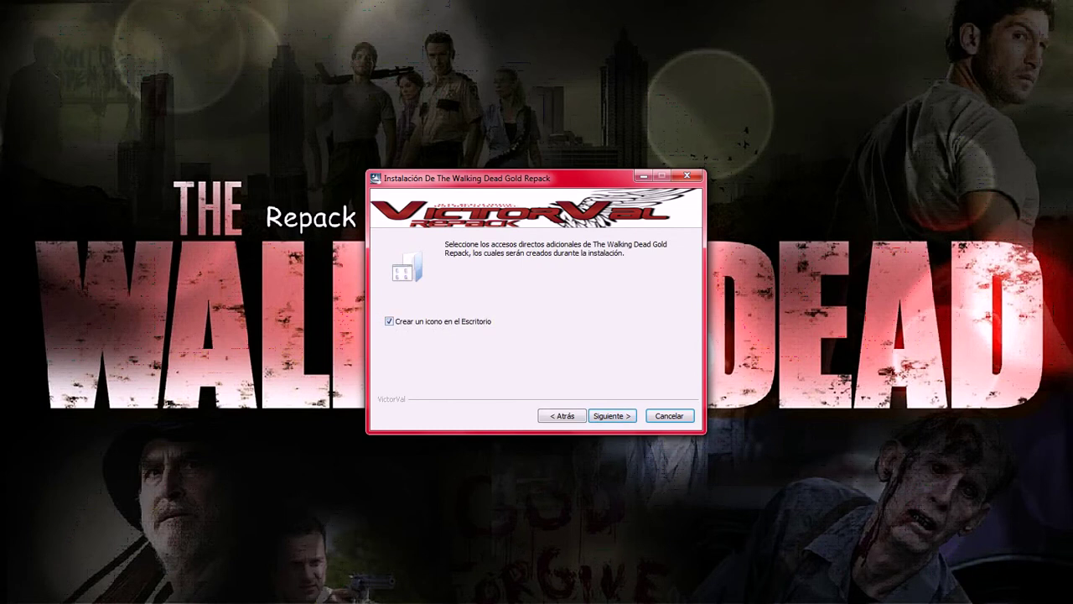
{"action": "key", "text": "Return"}
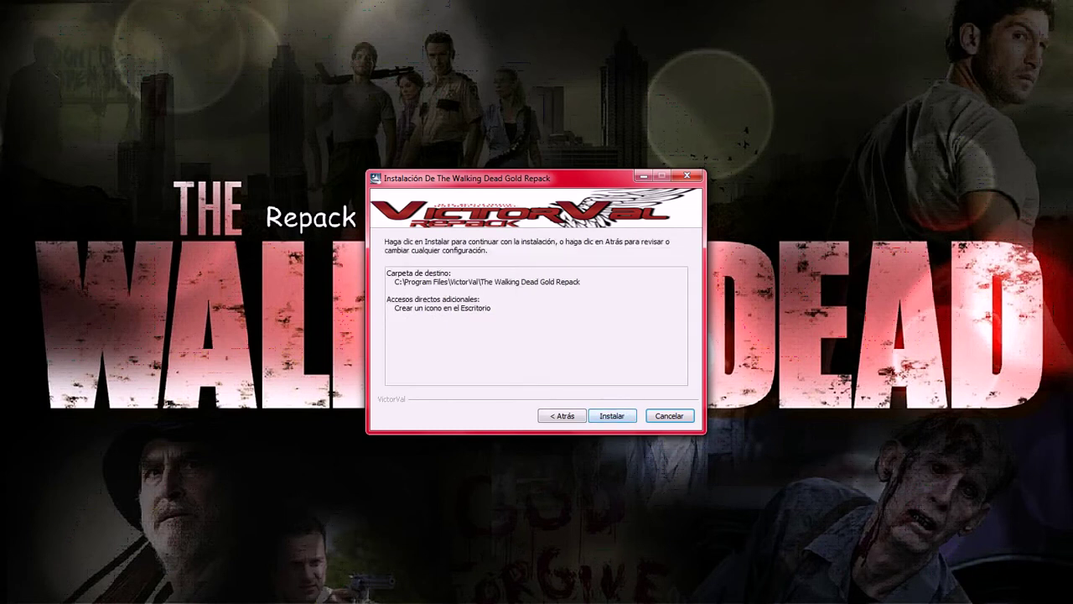
{"action": "key", "text": "Return"}
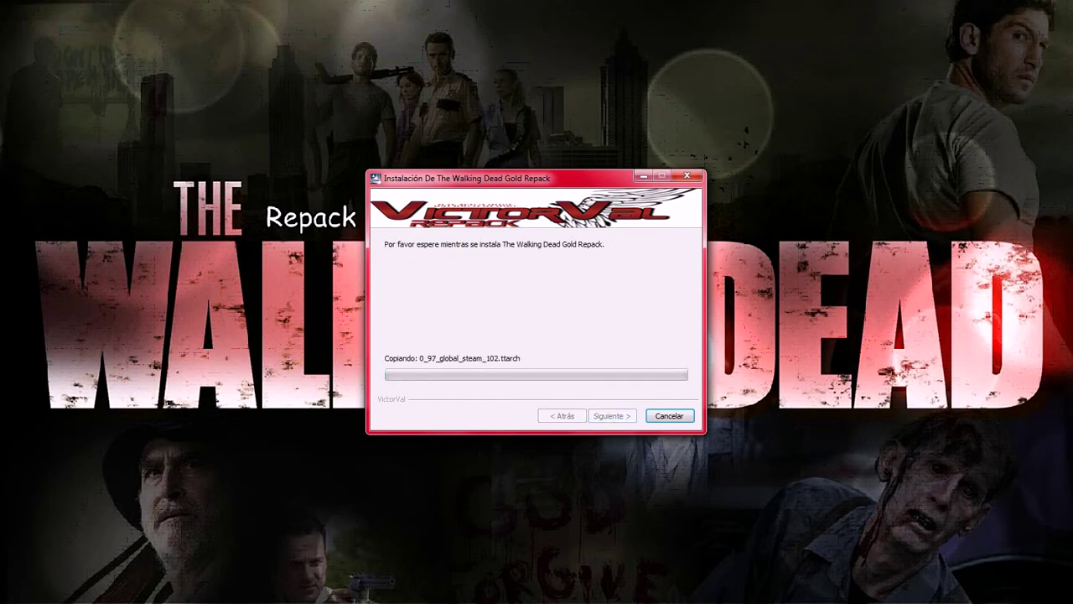
Cancel the running installation, exit the setup wizard and close the autorun window
{"action": "key", "text": "Escape"}
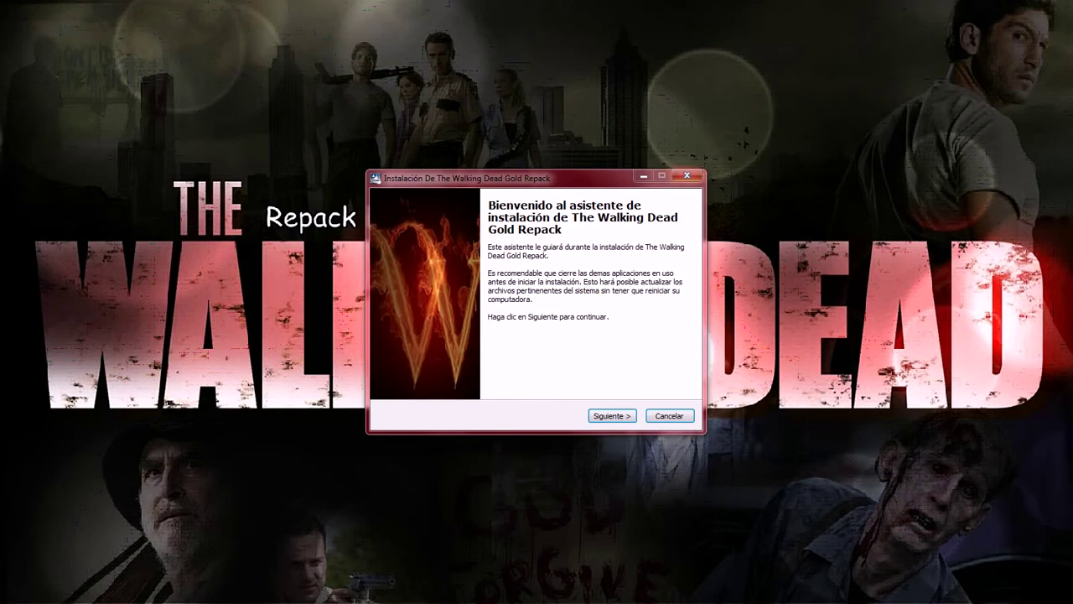
{"action": "key", "text": "Escape"}
{"action": "key", "text": "Return"}
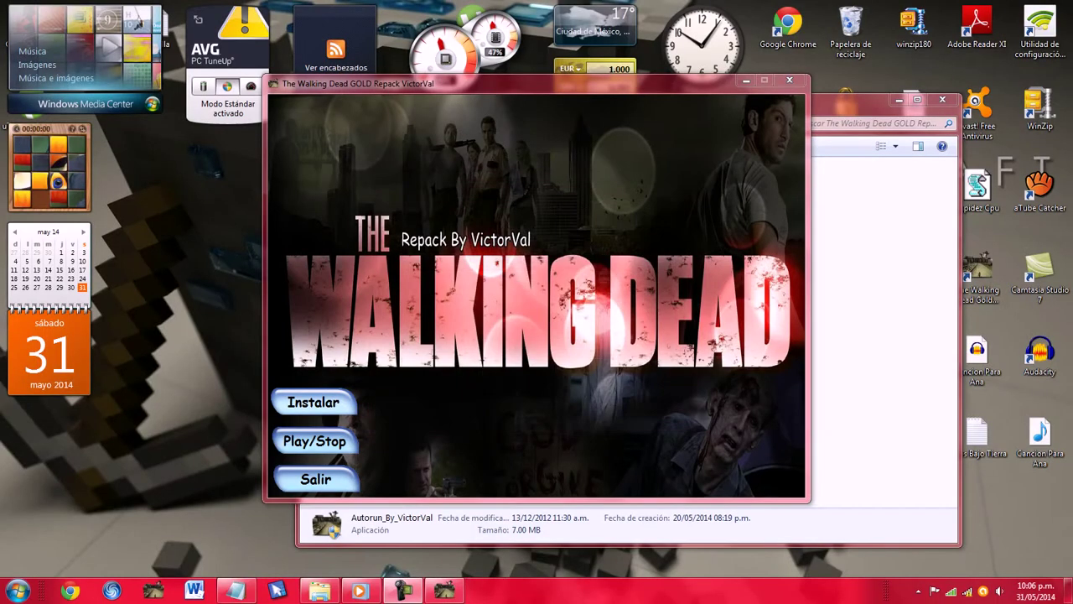
{"action": "key", "text": "alt+F4"}
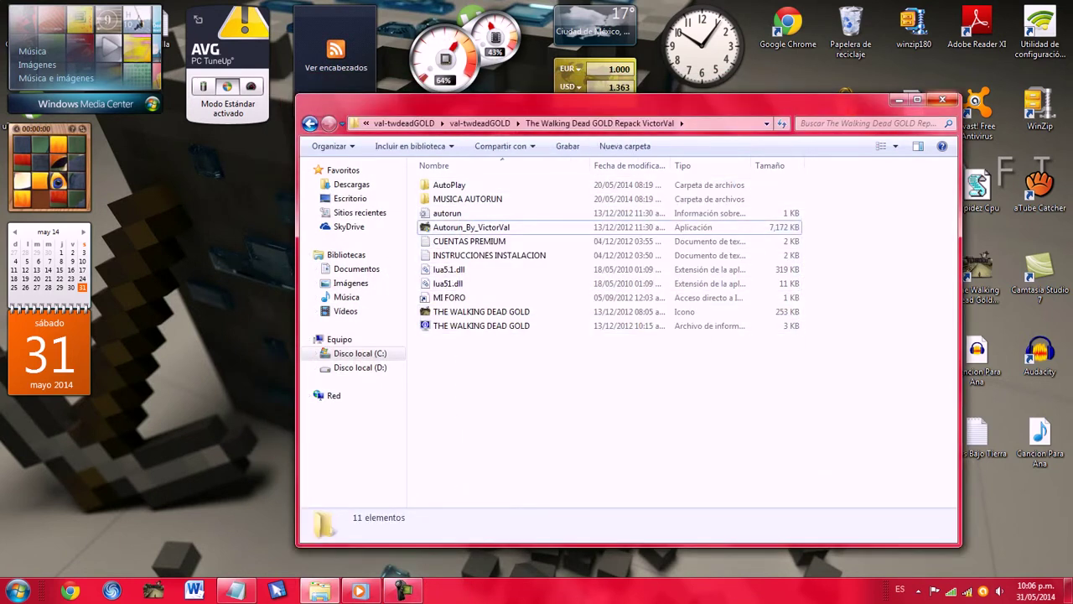
Browse on Disco local (C:) to the game's install folder, Archivos de programa > VictorVal > The Walking Dead Gold Repack
{"action": "left_click", "coordinate": [360, 354]}
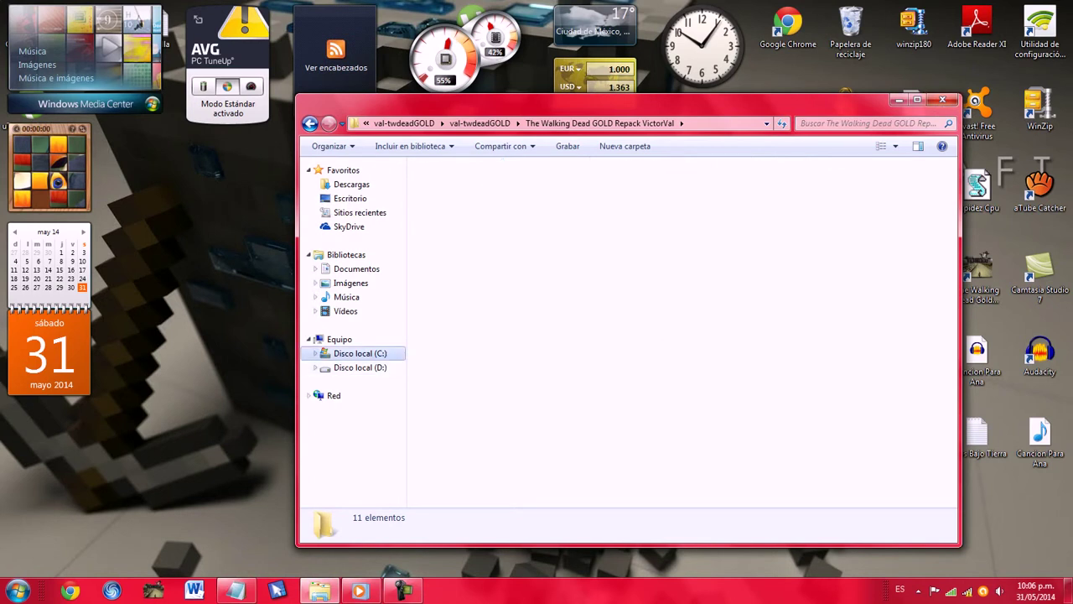
{"action": "double_click", "coordinate": [473, 185]}
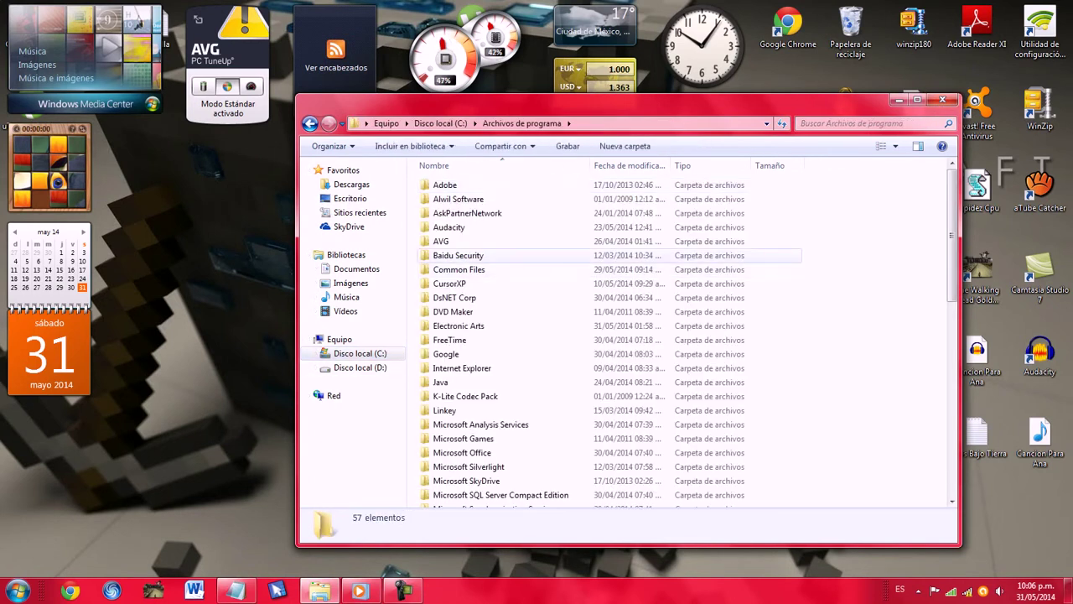
{"action": "scroll", "coordinate": [470, 269], "scroll_direction": "down", "scroll_amount": 6}
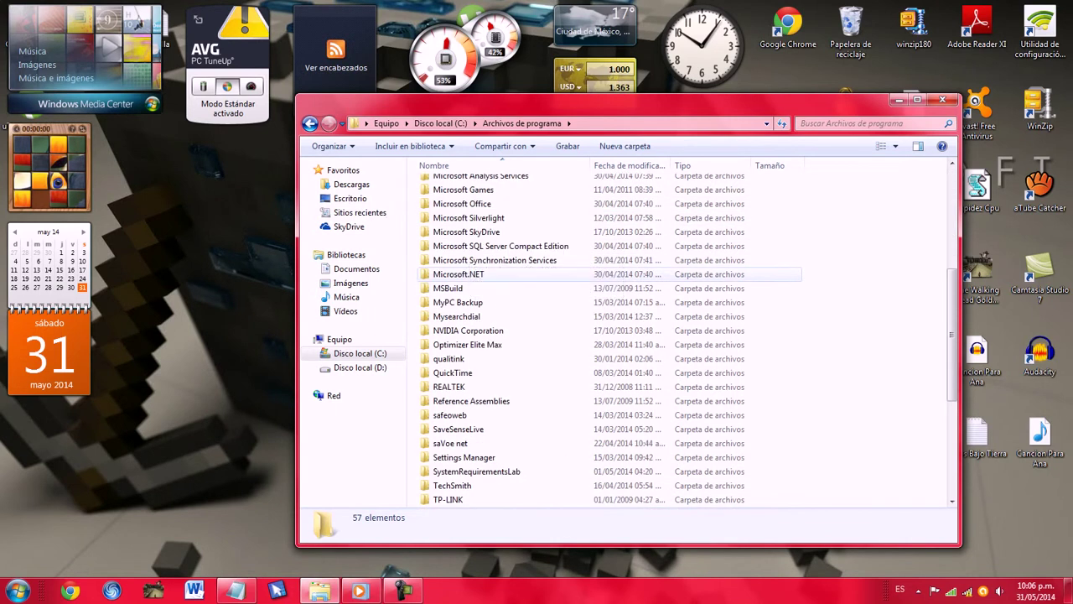
{"action": "scroll", "coordinate": [470, 277], "scroll_direction": "down", "scroll_amount": 1}
{"action": "scroll", "coordinate": [470, 277], "scroll_direction": "down", "scroll_amount": 4}
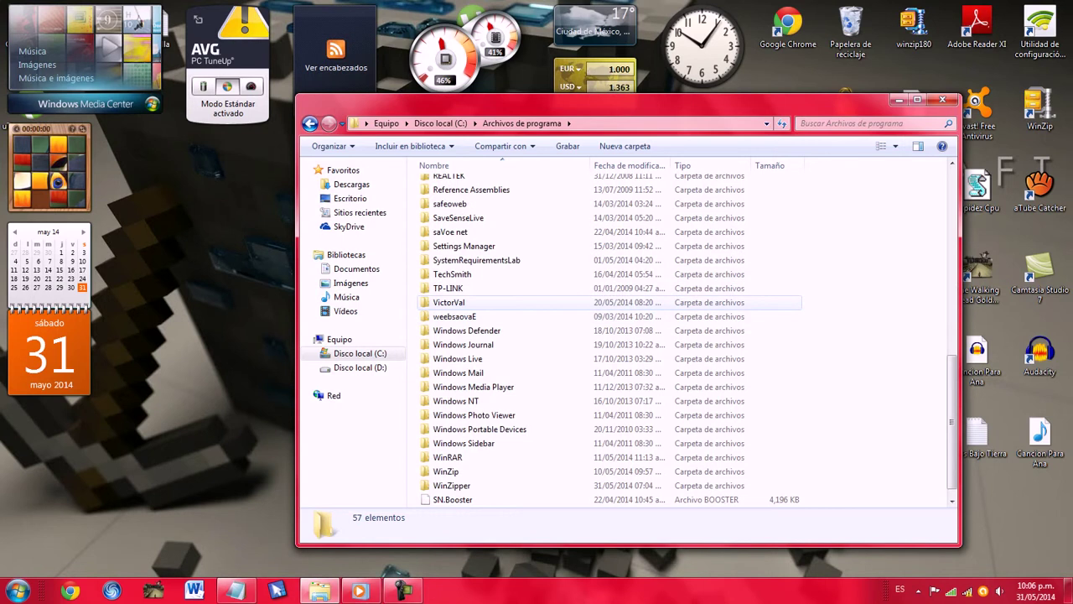
{"action": "left_click_drag", "start_coordinate": [785, 306], "coordinate": [748, 298]}
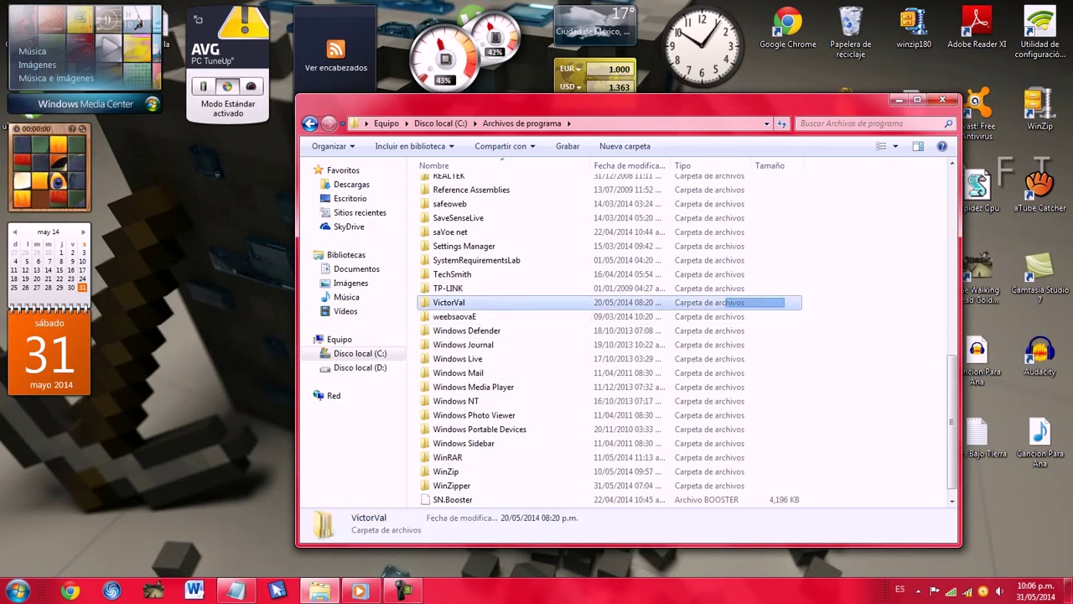
{"action": "left_click_drag", "start_coordinate": [417, 307], "coordinate": [408, 310]}
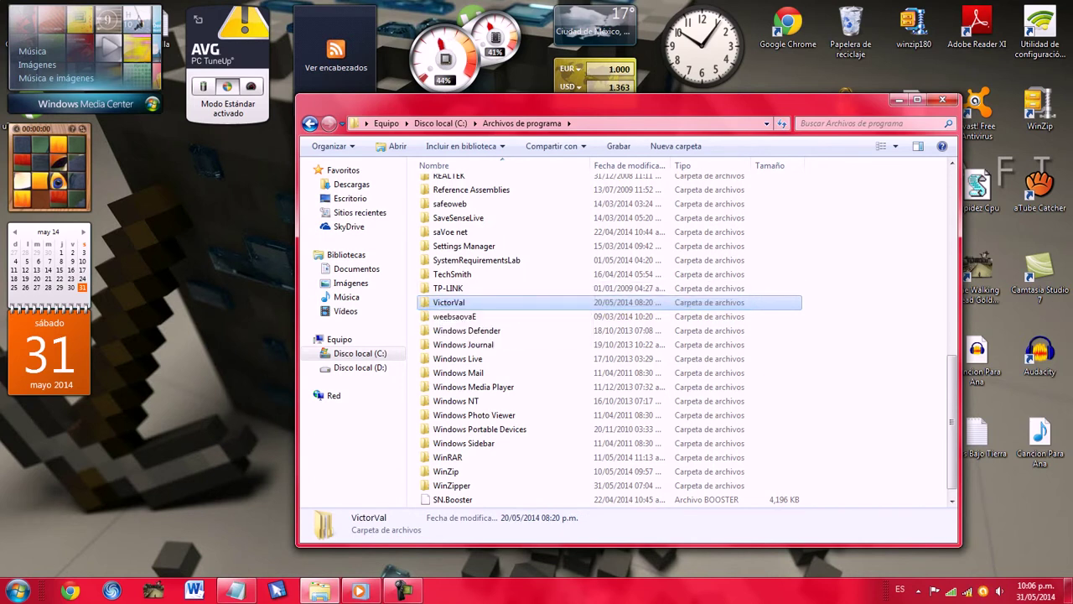
{"action": "left_click", "coordinate": [412, 314]}
{"action": "key", "text": "Return"}
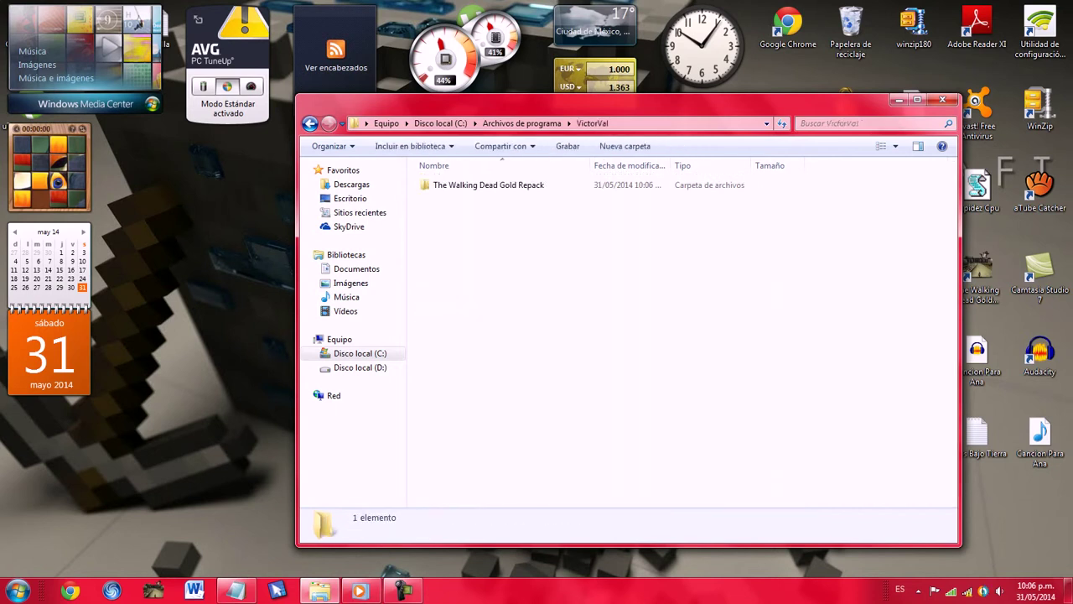
{"action": "double_click", "coordinate": [479, 186]}
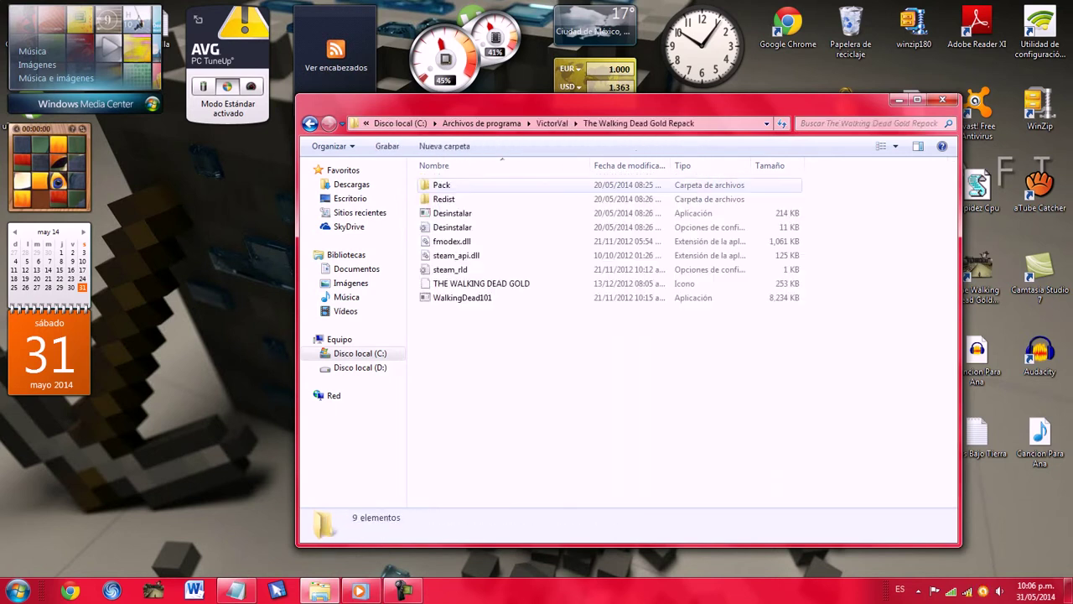
Raise the system's headphone volume to the maximum and dismiss the volume control
{"action": "left_click_drag", "start_coordinate": [480, 337], "coordinate": [795, 382]}
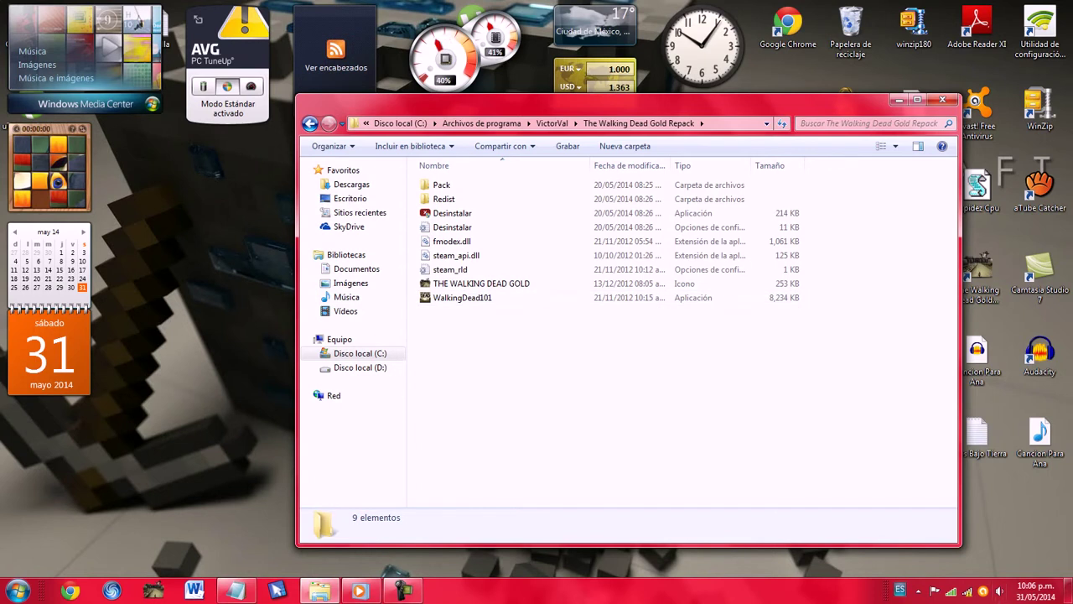
{"action": "left_click", "coordinate": [1000, 591]}
{"action": "left_click_drag", "start_coordinate": [991, 483], "coordinate": [991, 420]}
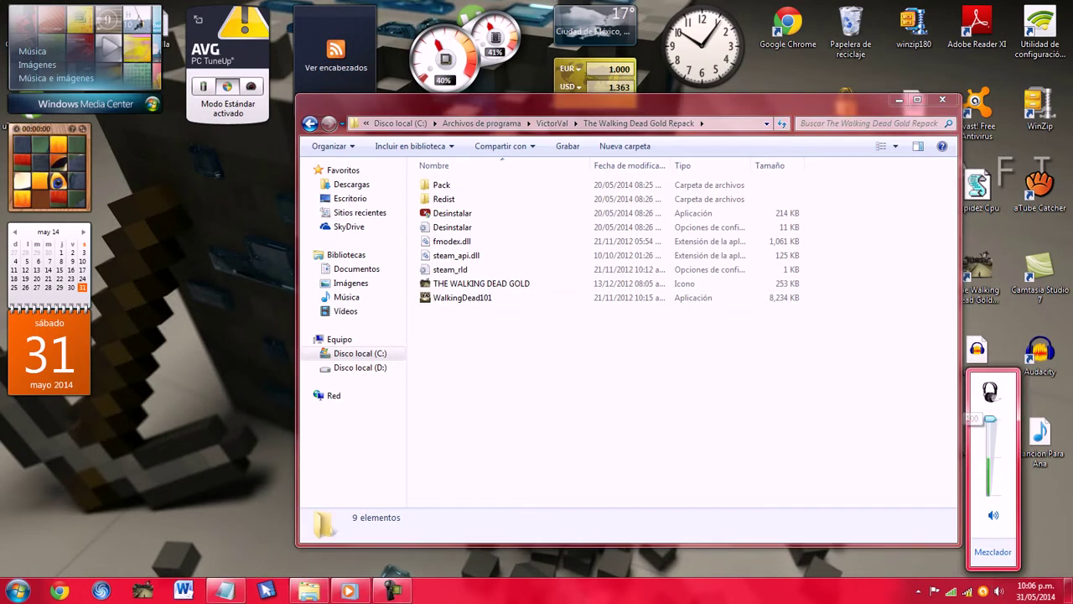
{"action": "left_click", "coordinate": [847, 403]}
{"action": "left_click_drag", "start_coordinate": [809, 399], "coordinate": [558, 398]}
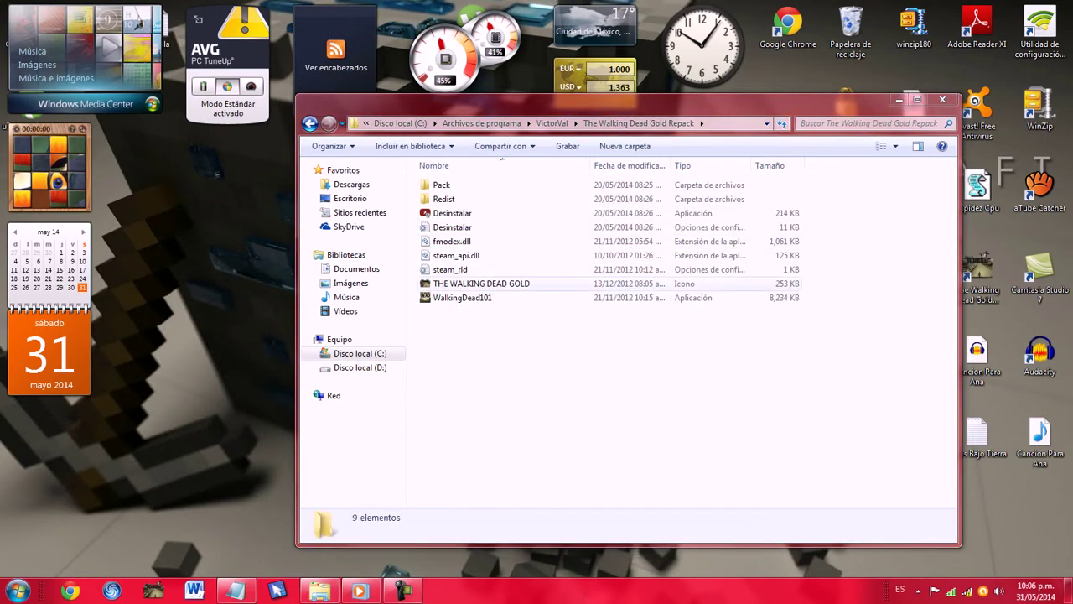
{"action": "mouse_move", "coordinate": [633, 342]}
{"action": "left_mouse_down"}
{"action": "mouse_move", "coordinate": [635, 178]}
{"action": "mouse_move", "coordinate": [796, 429]}
{"action": "mouse_move", "coordinate": [633, 341]}
{"action": "left_mouse_up"}
{"action": "left_click_drag", "start_coordinate": [870, 429], "coordinate": [743, 354]}
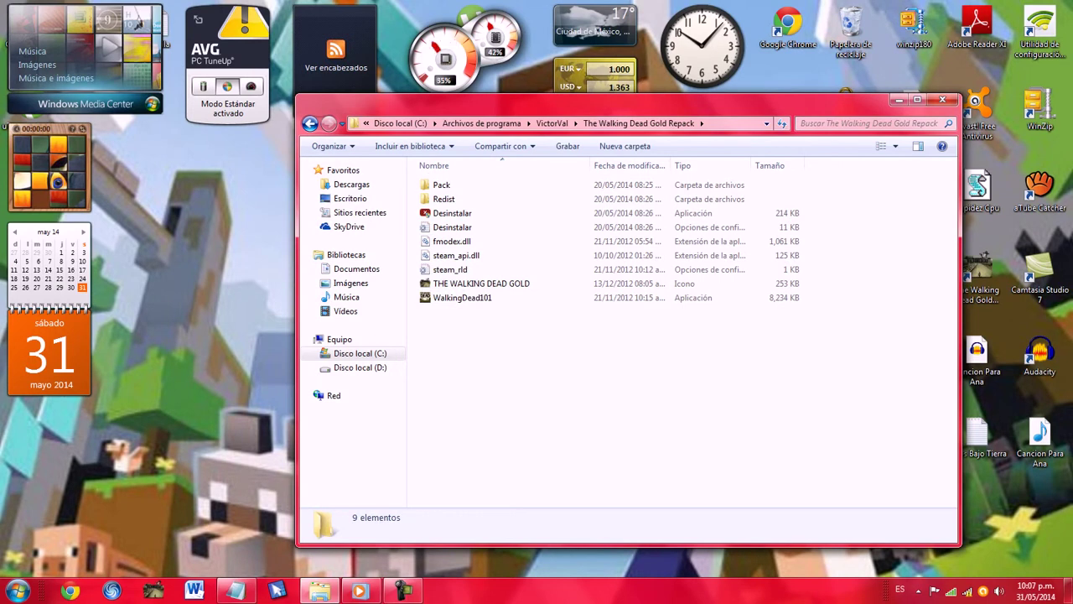
{"action": "left_click_drag", "start_coordinate": [711, 396], "coordinate": [641, 399]}
{"action": "left_click_drag", "start_coordinate": [825, 399], "coordinate": [765, 349]}
Select the WalkingDead101 application in the game's install folder
{"action": "left_click", "coordinate": [462, 298]}
{"action": "left_click_drag", "start_coordinate": [413, 328], "coordinate": [855, 308]}
{"action": "left_click_drag", "start_coordinate": [741, 356], "coordinate": [491, 351]}
{"action": "mouse_move", "coordinate": [517, 390]}
{"action": "left_mouse_down"}
{"action": "mouse_move", "coordinate": [411, 176]}
{"action": "mouse_move", "coordinate": [515, 385]}
{"action": "left_mouse_up"}
{"action": "left_click_drag", "start_coordinate": [606, 391], "coordinate": [512, 438]}
{"action": "left_click_drag", "start_coordinate": [693, 418], "coordinate": [578, 506]}
{"action": "mouse_move", "coordinate": [466, 297]}
{"action": "mouse_move", "coordinate": [466, 298]}
{"action": "left_mouse_down"}
{"action": "mouse_move", "coordinate": [193, 310]}
{"action": "mouse_move", "coordinate": [504, 293]}
{"action": "mouse_move", "coordinate": [512, 600]}
{"action": "mouse_move", "coordinate": [268, 527]}
{"action": "mouse_move", "coordinate": [461, 315]}
{"action": "left_mouse_up"}
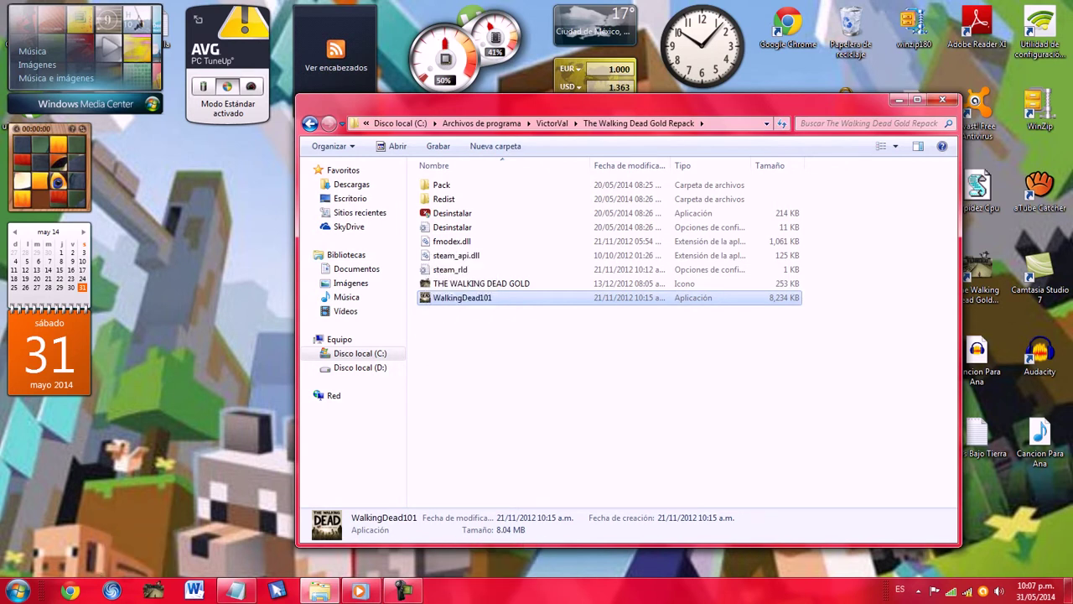
Move the folder window aside to reach the The Walking Dead Gold desktop shortcut, and close the window
{"action": "left_click_drag", "start_coordinate": [654, 104], "coordinate": [420, 86]}
{"action": "left_click", "coordinate": [977, 281]}
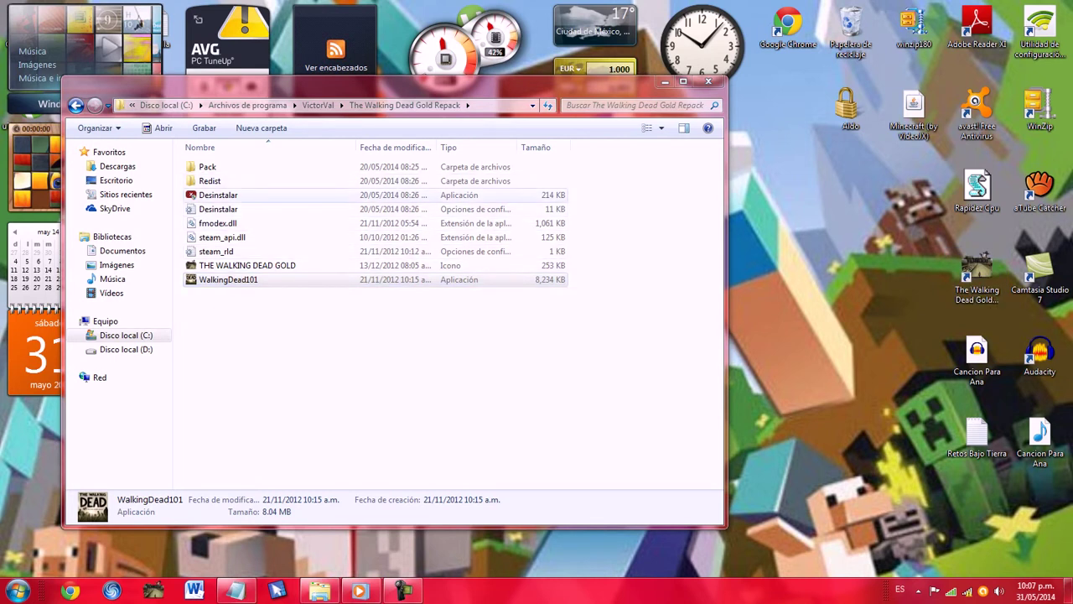
{"action": "left_click_drag", "start_coordinate": [570, 83], "coordinate": [790, 97]}
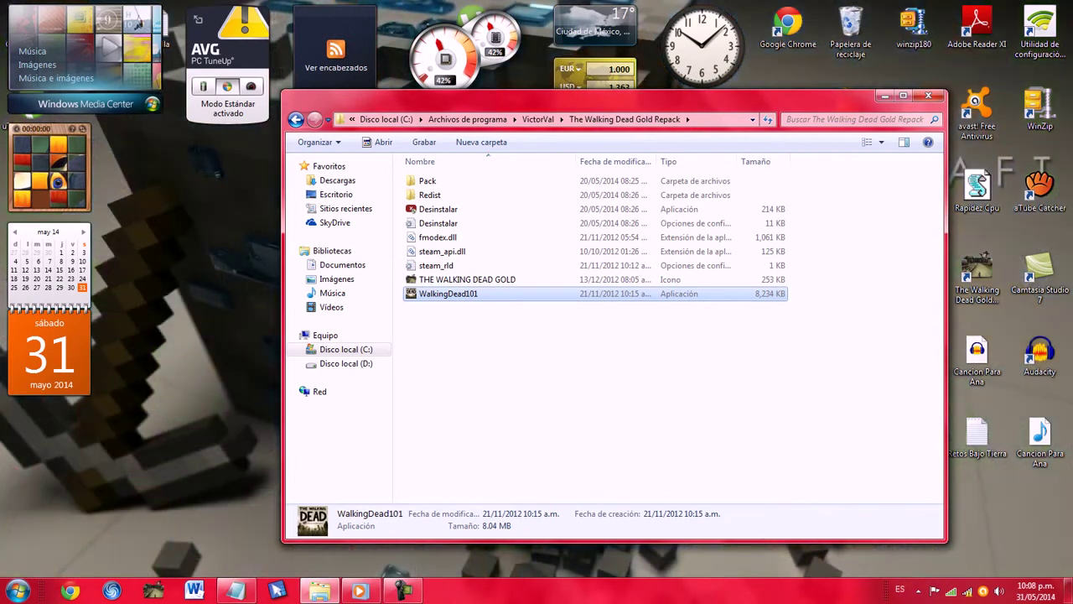
{"action": "left_click", "coordinate": [928, 95]}
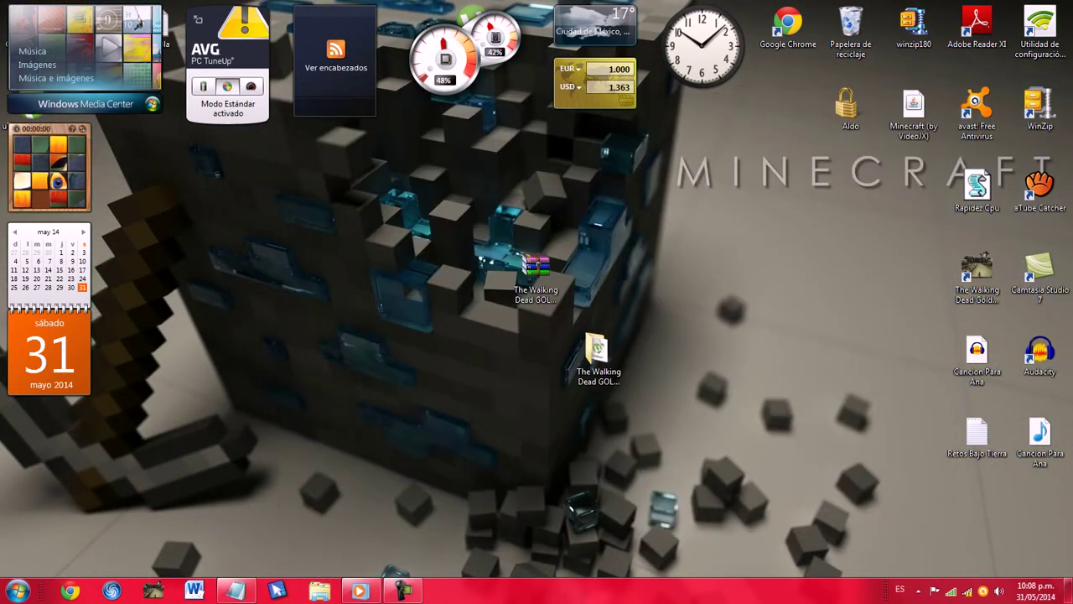
Place the The Walking Dead GOLD folder beside the archive of the same name on the desktop
{"action": "left_click_drag", "start_coordinate": [597, 348], "coordinate": [598, 267]}
{"action": "left_click", "coordinate": [404, 590]}
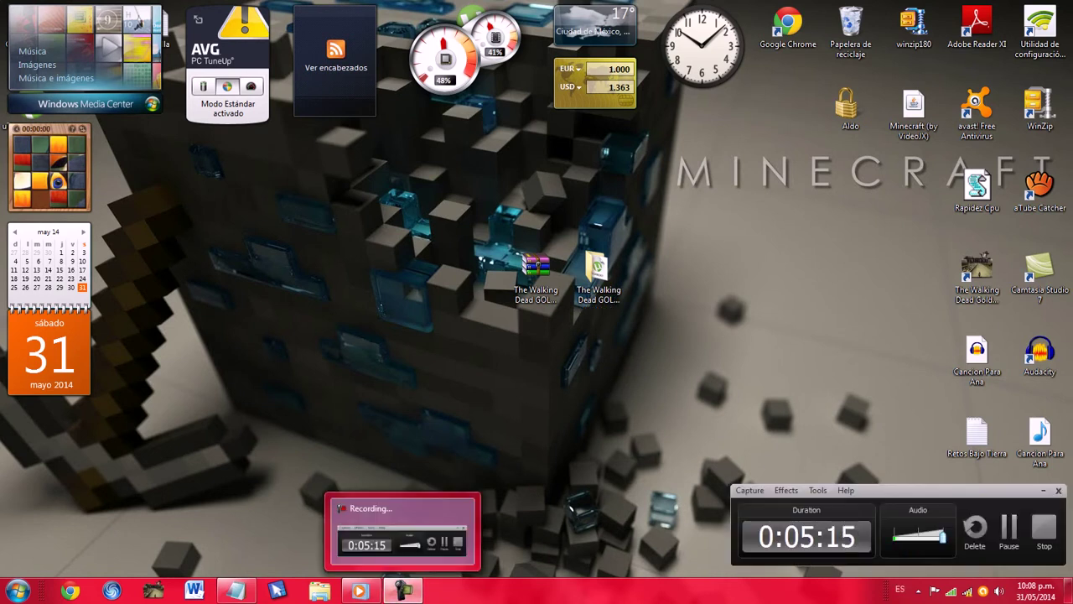
{"action": "mouse_move", "coordinate": [403, 591]}
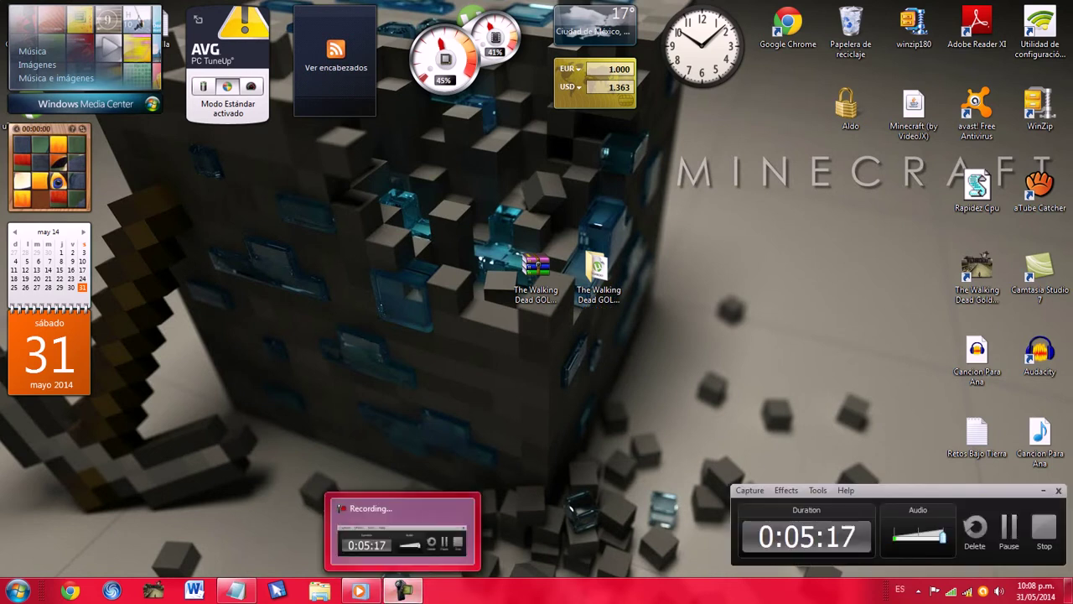